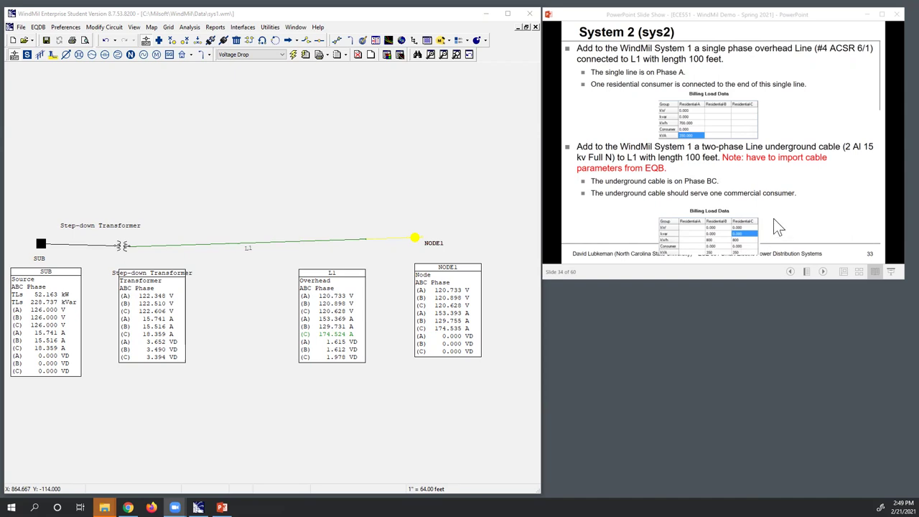
- Advance the lecture slides past the zoom notes and pan the circuit diagram
{"action": "left_click", "coordinate": [775, 222]}
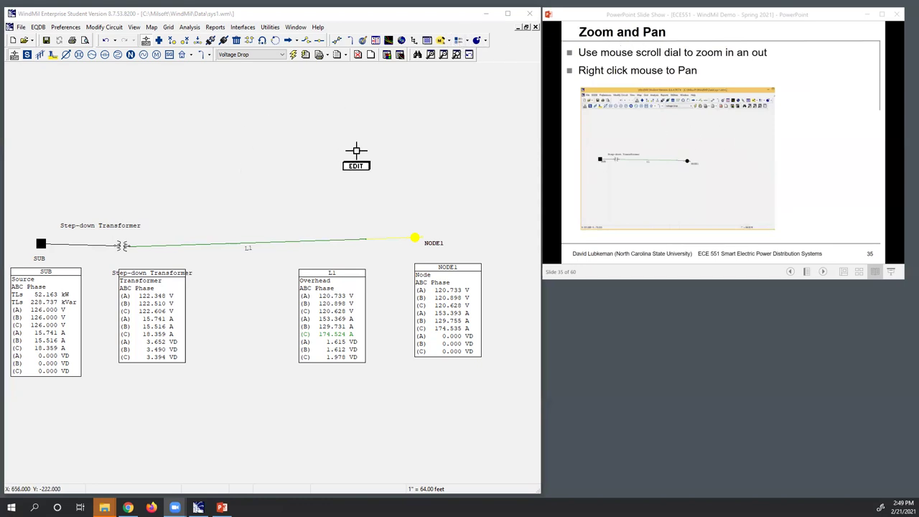
{"action": "scroll", "coordinate": [356, 149], "scroll_direction": "down", "scroll_amount": 1}
{"action": "scroll", "coordinate": [356, 150], "scroll_direction": "up", "scroll_amount": 1}
{"action": "scroll", "coordinate": [356, 149], "scroll_direction": "down", "scroll_amount": 1}
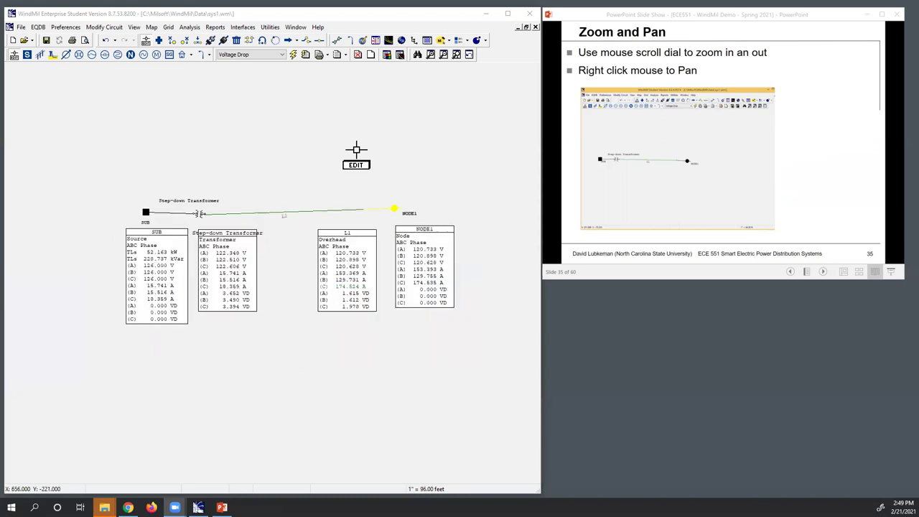
{"action": "scroll", "coordinate": [357, 150], "scroll_direction": "up", "scroll_amount": 1}
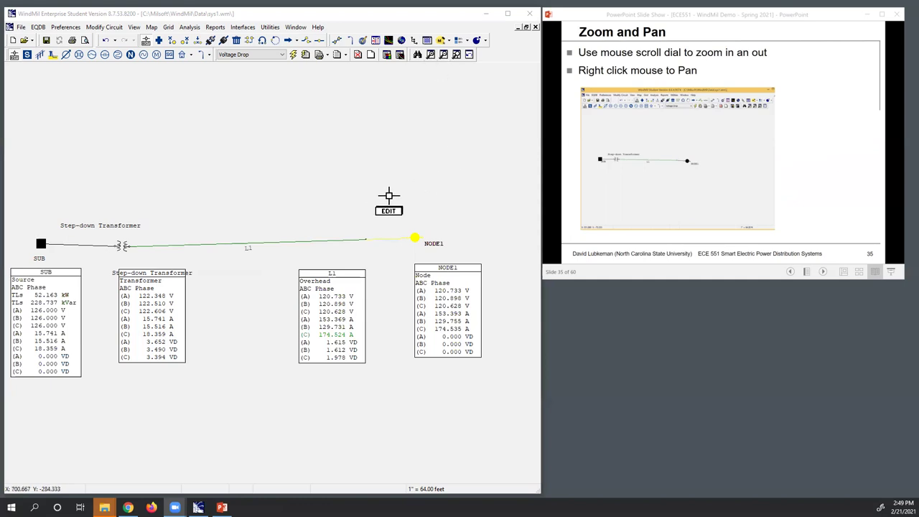
{"action": "right_click", "coordinate": [407, 160]}
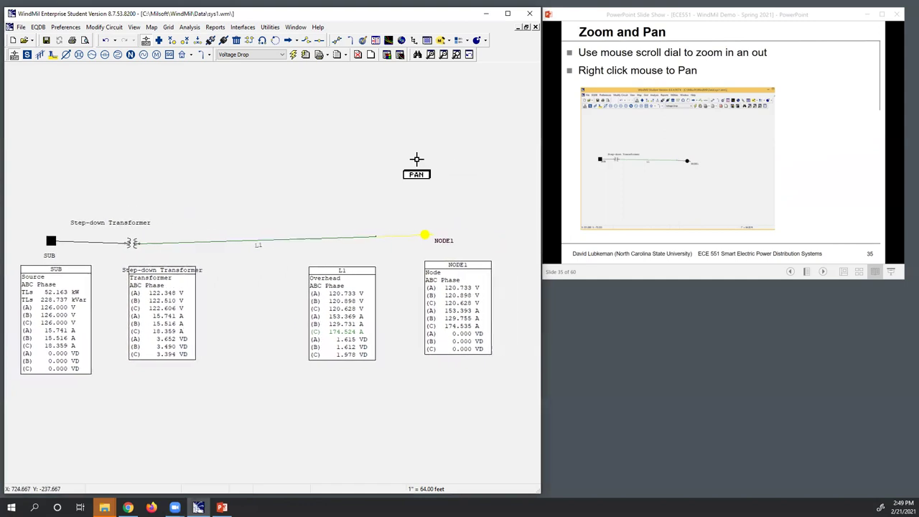
{"action": "right_click", "coordinate": [427, 159]}
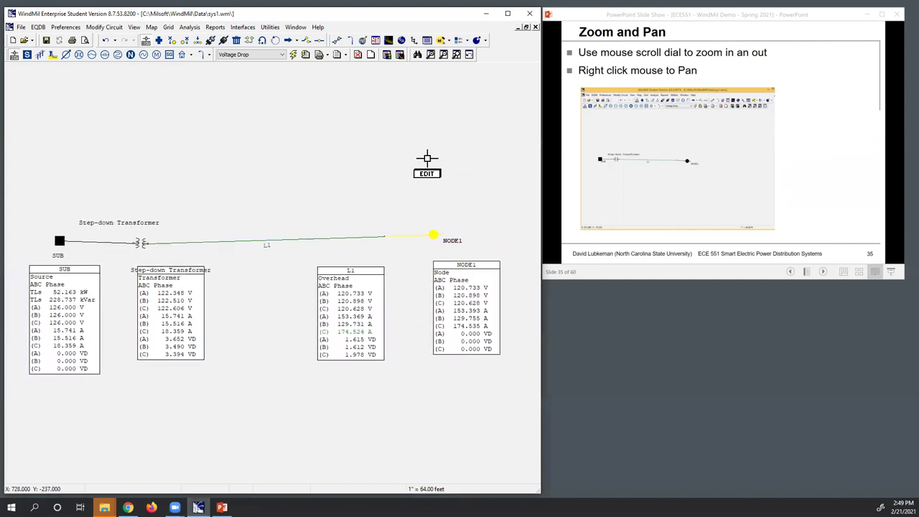
{"action": "left_click", "coordinate": [824, 185]}
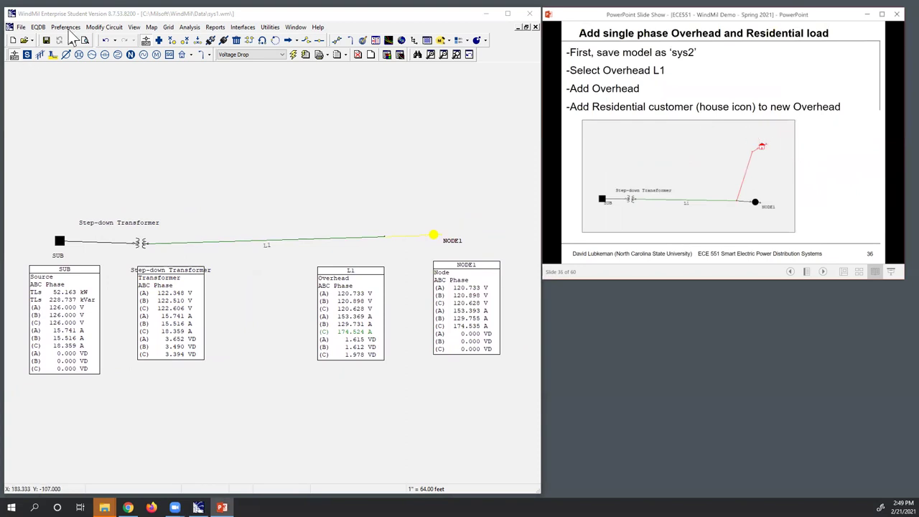
- Save the model, then save a copy under the name sys2
{"action": "left_click", "coordinate": [22, 27]}
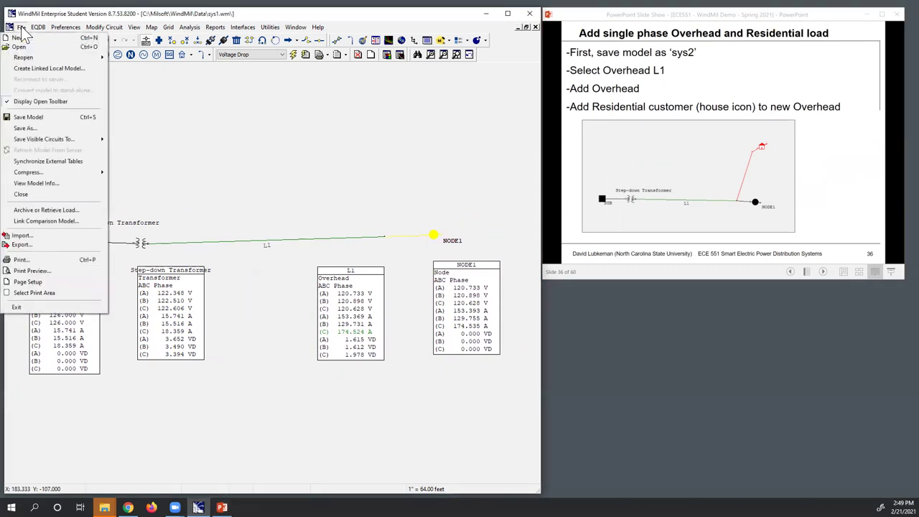
{"action": "left_click", "coordinate": [45, 117]}
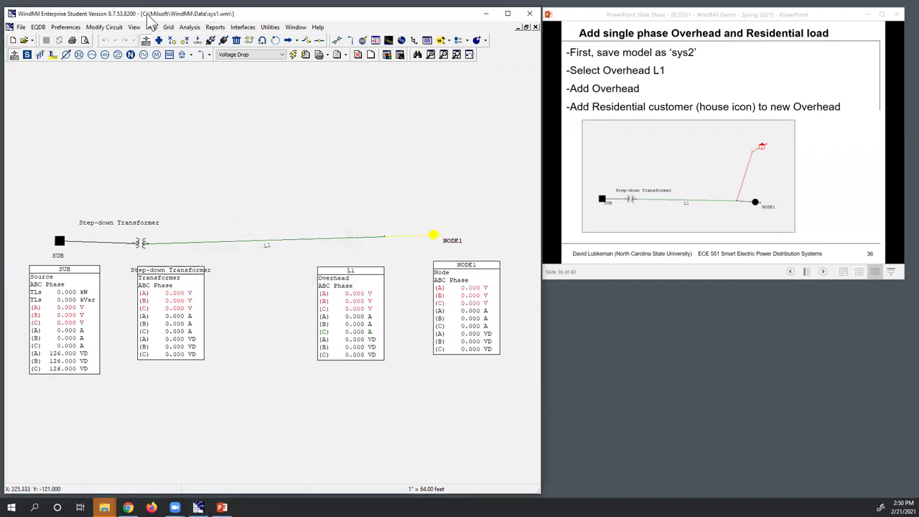
{"action": "left_click", "coordinate": [22, 28]}
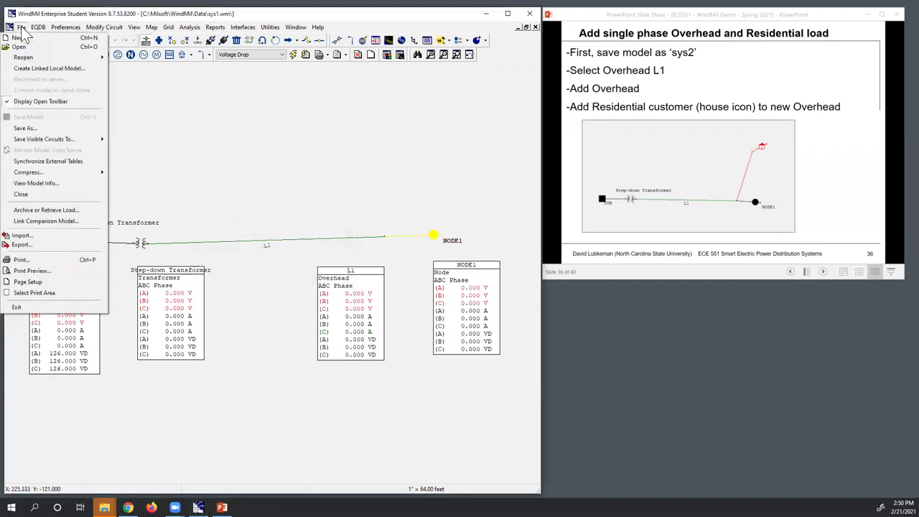
{"action": "left_click", "coordinate": [54, 130]}
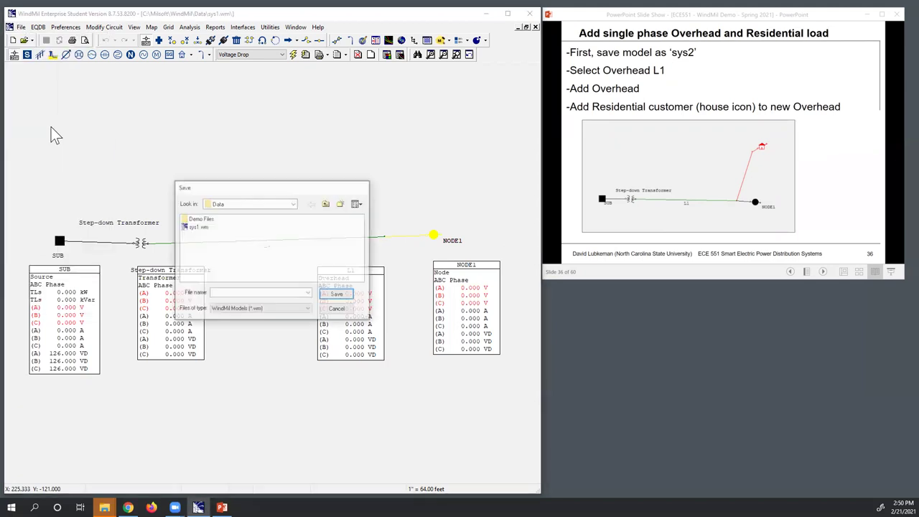
{"action": "left_click", "coordinate": [246, 293]}
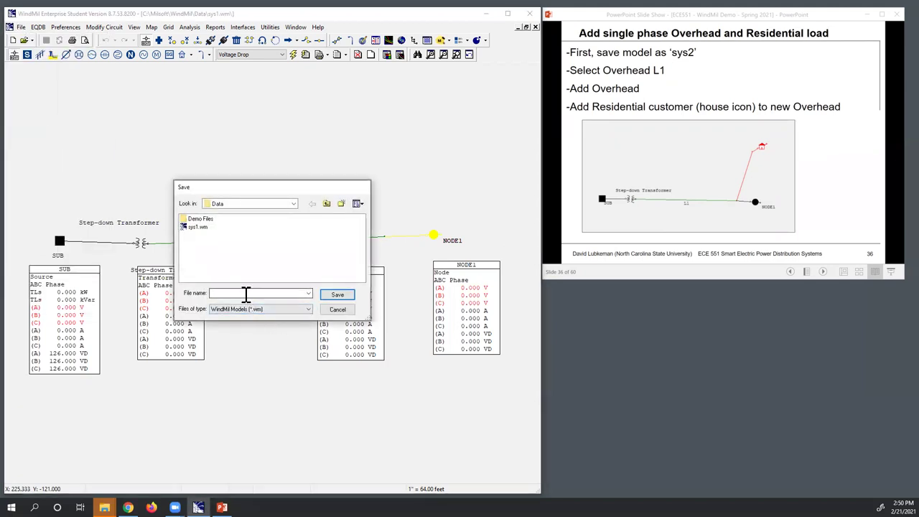
{"action": "type", "text": "sys2"}
{"action": "left_click", "coordinate": [335, 295]}
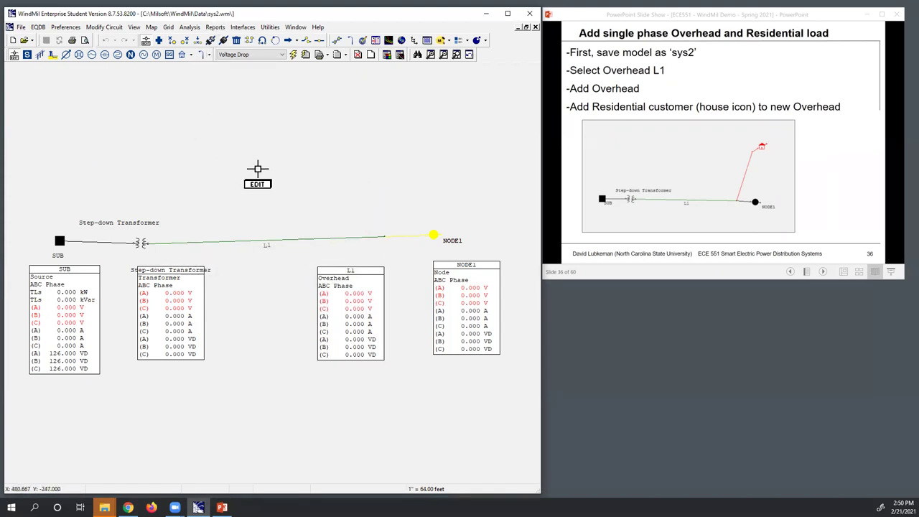
- Hide the calculated data boxes of NODE1, L1, the transformer and SUB, then select L1
{"action": "left_click", "coordinate": [435, 235]}
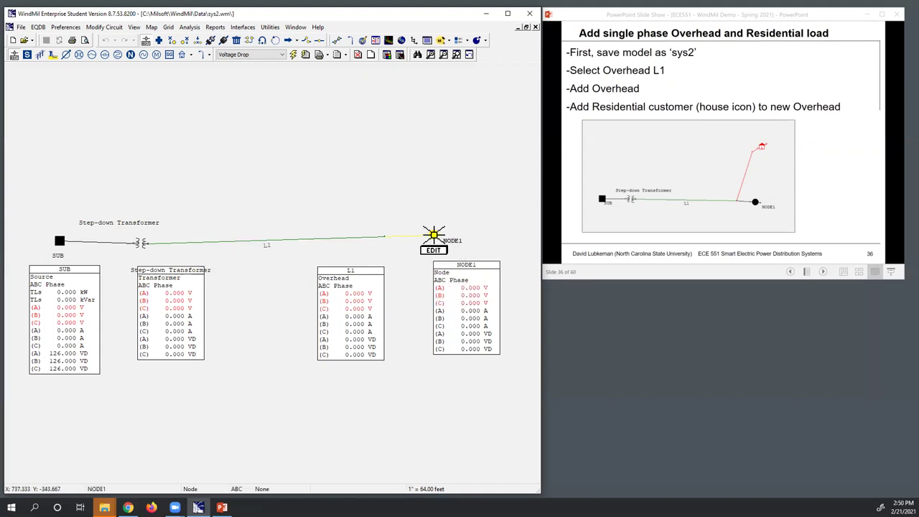
{"action": "right_click", "coordinate": [434, 236]}
{"action": "left_click", "coordinate": [454, 222]}
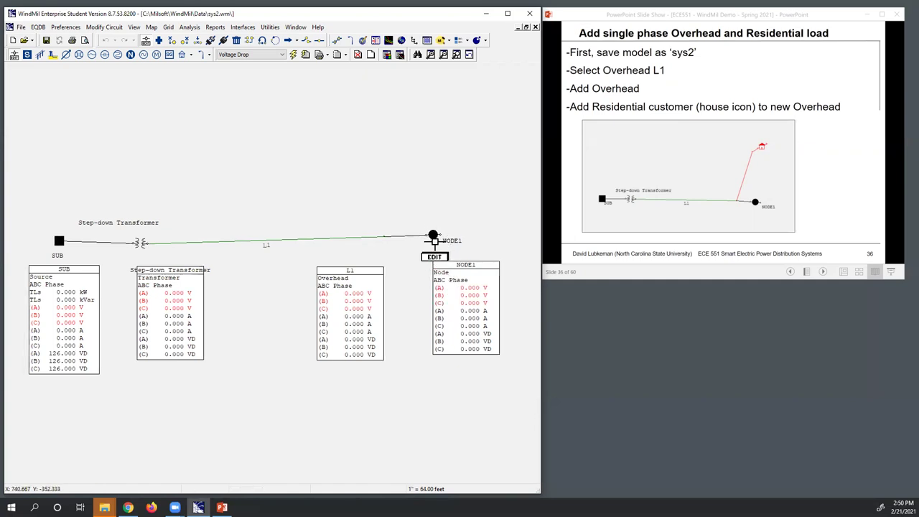
{"action": "right_click", "coordinate": [433, 234]}
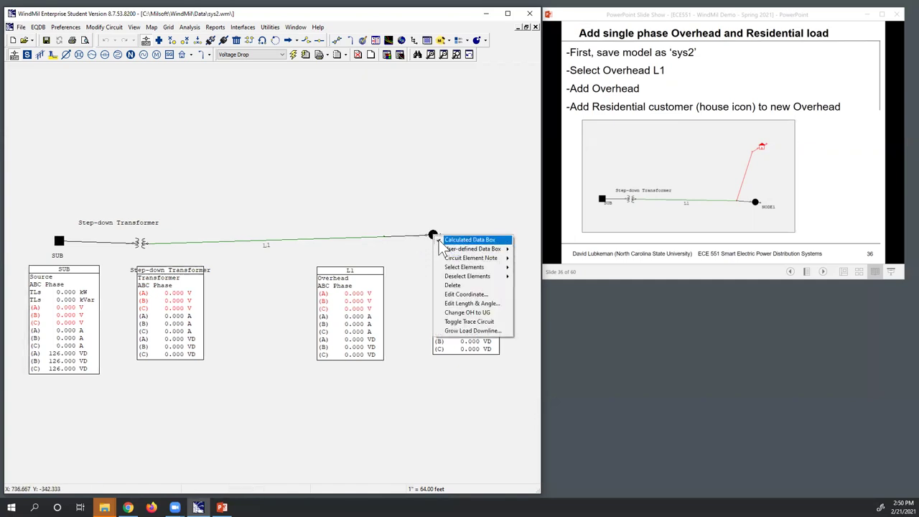
{"action": "left_click", "coordinate": [439, 240]}
{"action": "left_click", "coordinate": [359, 316]}
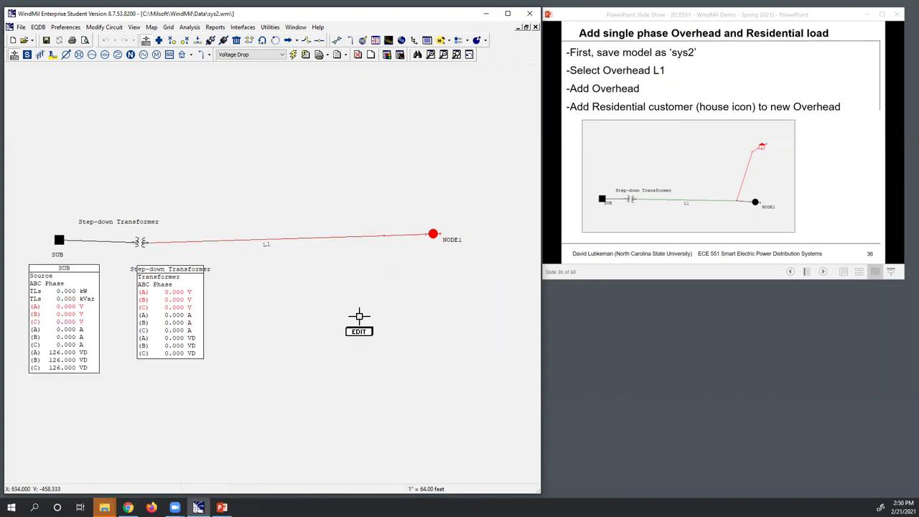
{"action": "left_click", "coordinate": [168, 306]}
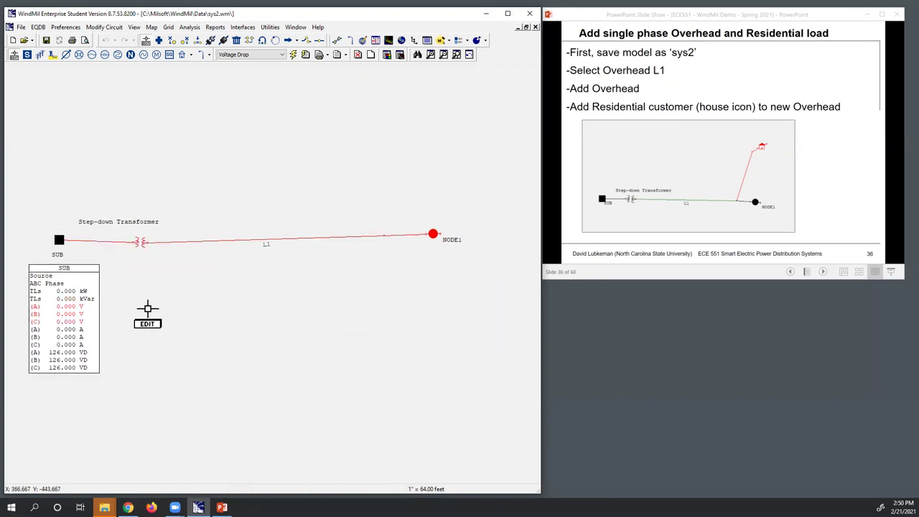
{"action": "left_click", "coordinate": [71, 312]}
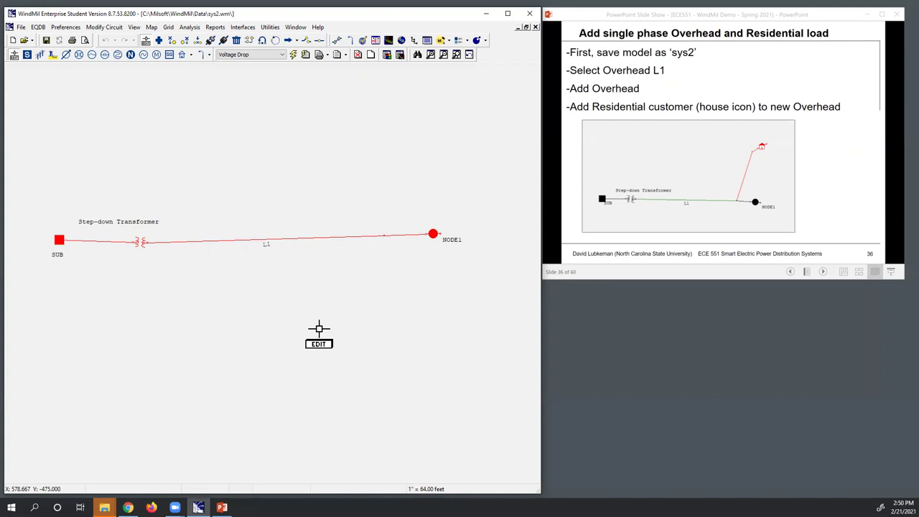
{"action": "left_click", "coordinate": [332, 237]}
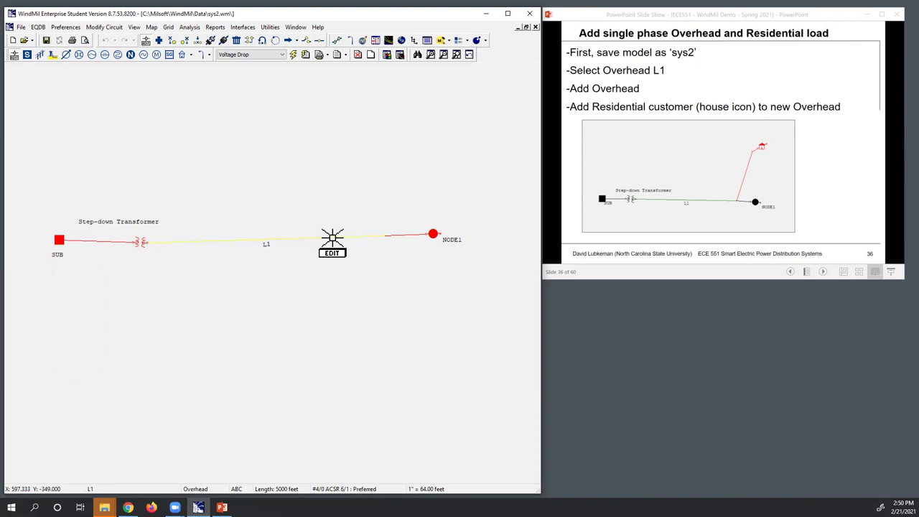
- Add overhead line OH5 above L1 and a Residential consumer CONS6 at its end
{"action": "left_click", "coordinate": [39, 56]}
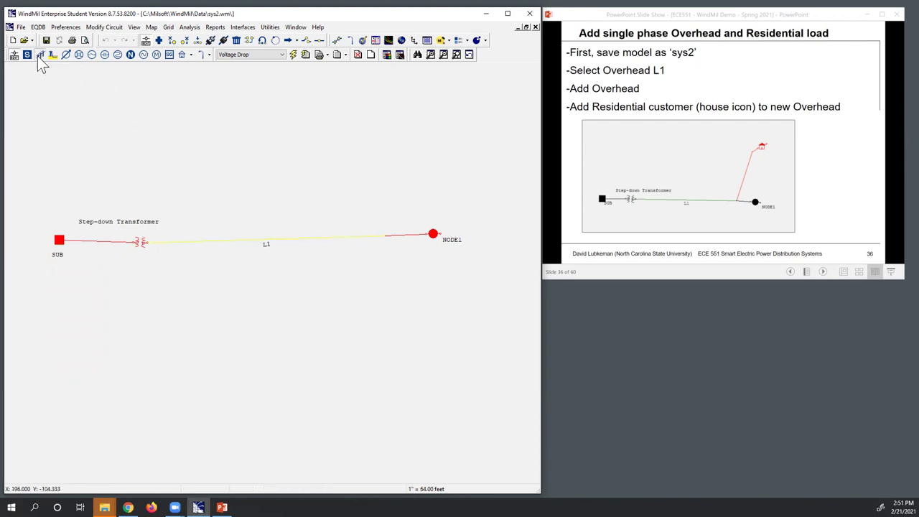
{"action": "left_click", "coordinate": [406, 149]}
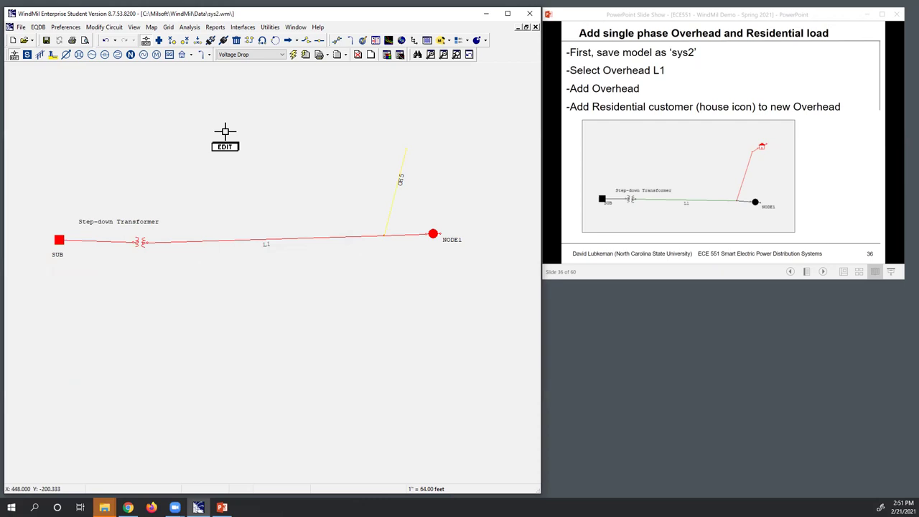
{"action": "left_click", "coordinate": [191, 55]}
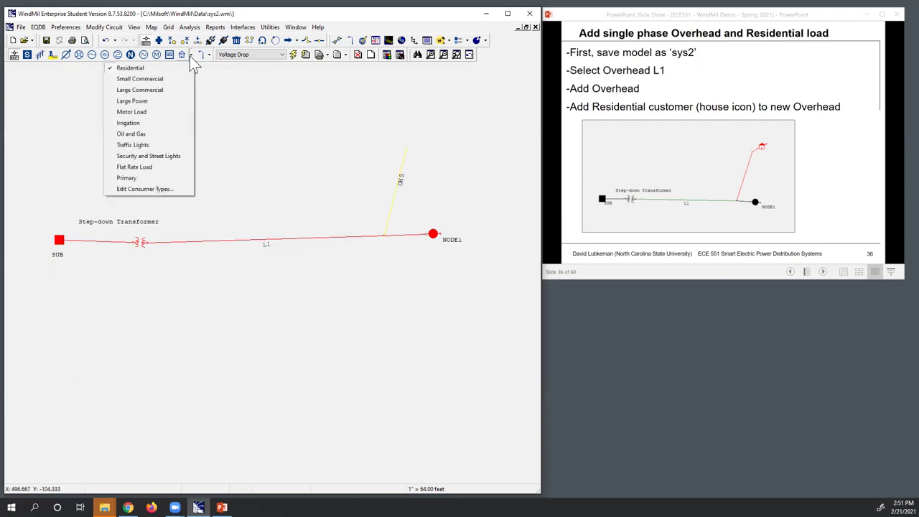
{"action": "left_click", "coordinate": [191, 56]}
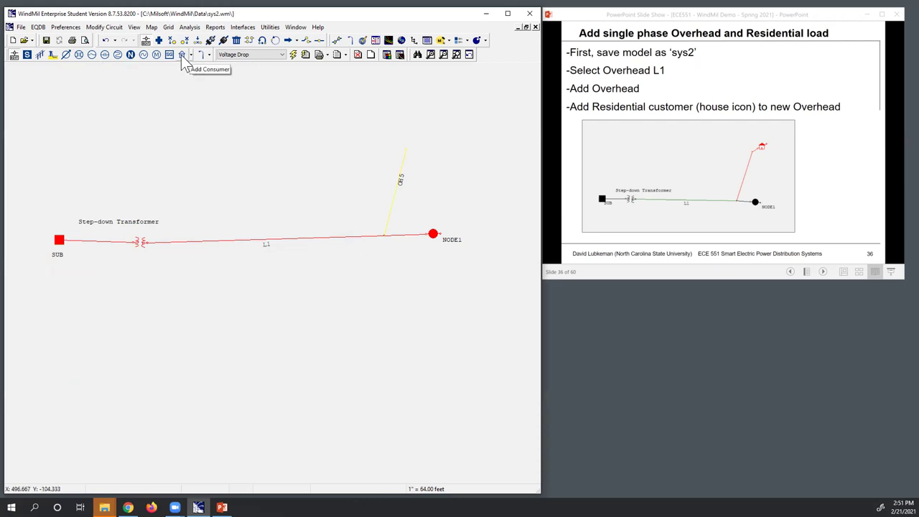
{"action": "left_click", "coordinate": [182, 56]}
{"action": "left_click", "coordinate": [441, 122]}
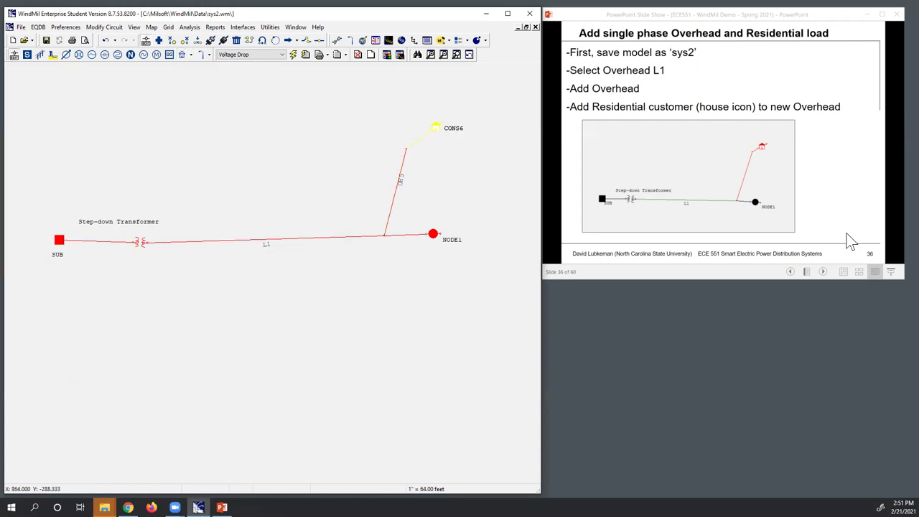
- Rename consumer CONS6 to CONS1, put it on phase A, and turn its label on
{"action": "left_click", "coordinate": [826, 170]}
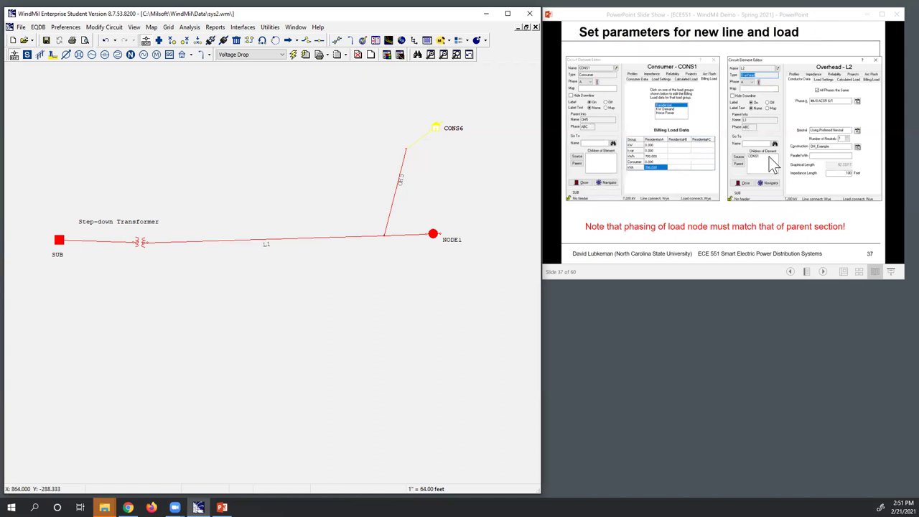
{"action": "left_click", "coordinate": [437, 127]}
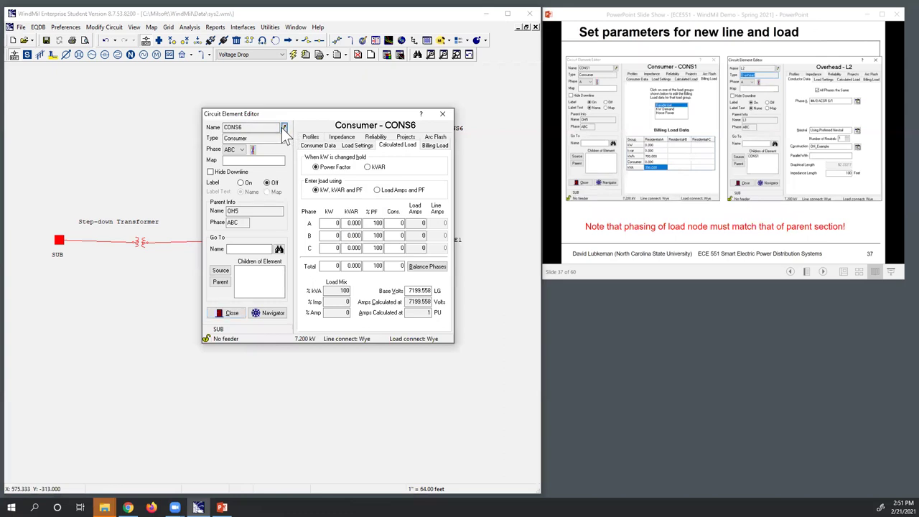
{"action": "left_click", "coordinate": [284, 128]}
{"action": "left_click", "coordinate": [290, 221]}
{"action": "key", "text": "BackSpace"}
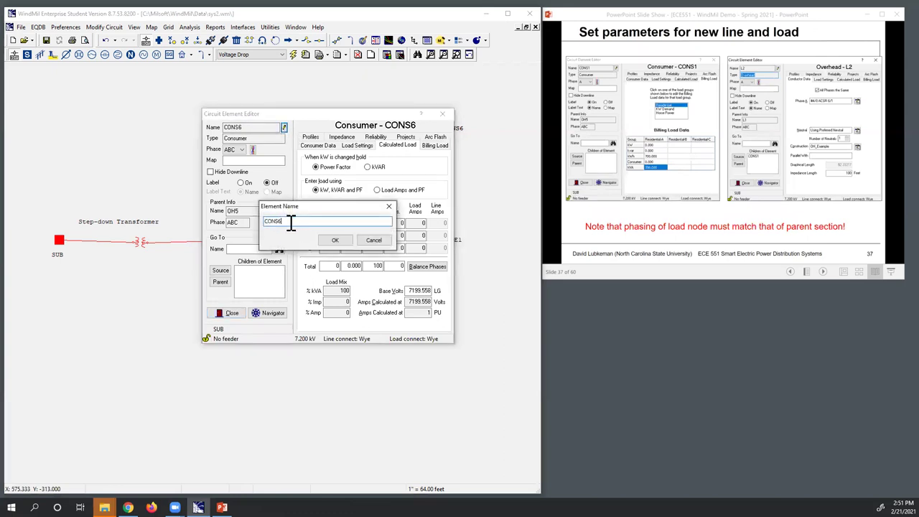
{"action": "left_click", "coordinate": [334, 241]}
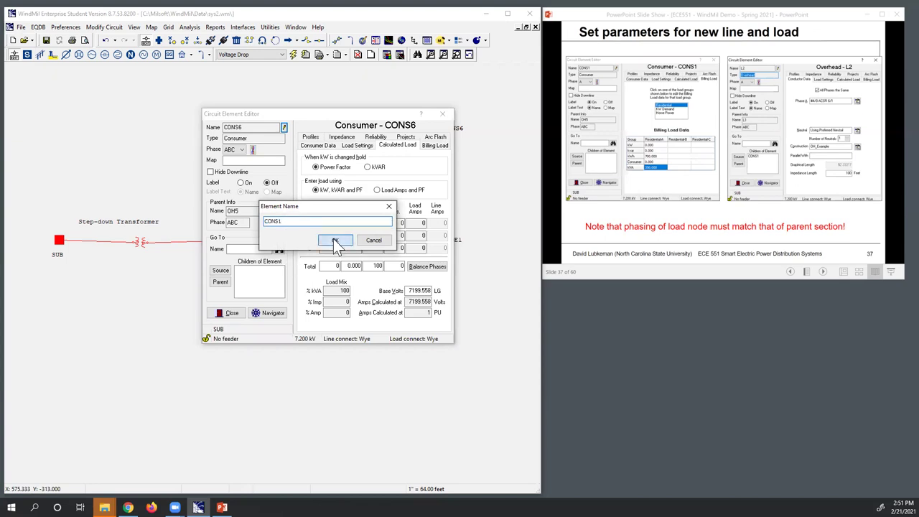
{"action": "left_click", "coordinate": [242, 150]}
{"action": "left_click", "coordinate": [236, 158]}
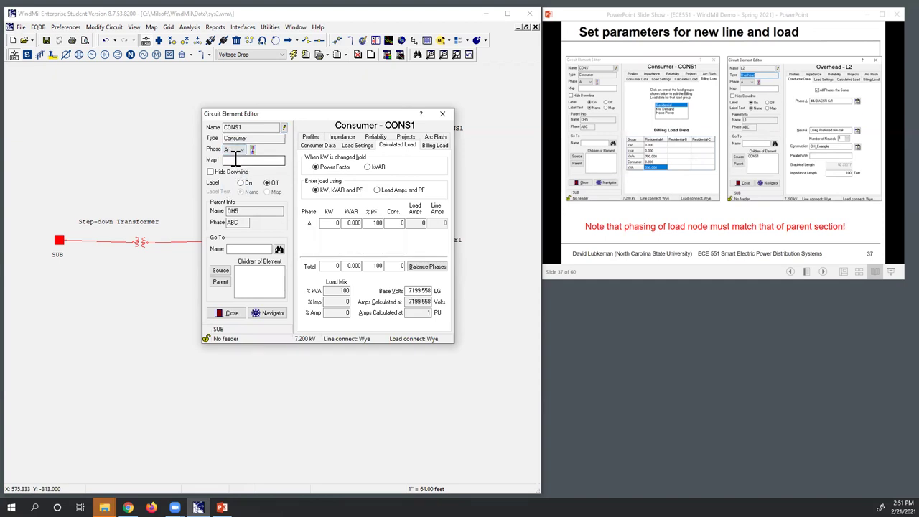
{"action": "left_click", "coordinate": [242, 183]}
- Enter 700 kWh and 350 kVA under Residential-A, check Calculated Load, and close the editor
{"action": "left_click", "coordinate": [436, 146]}
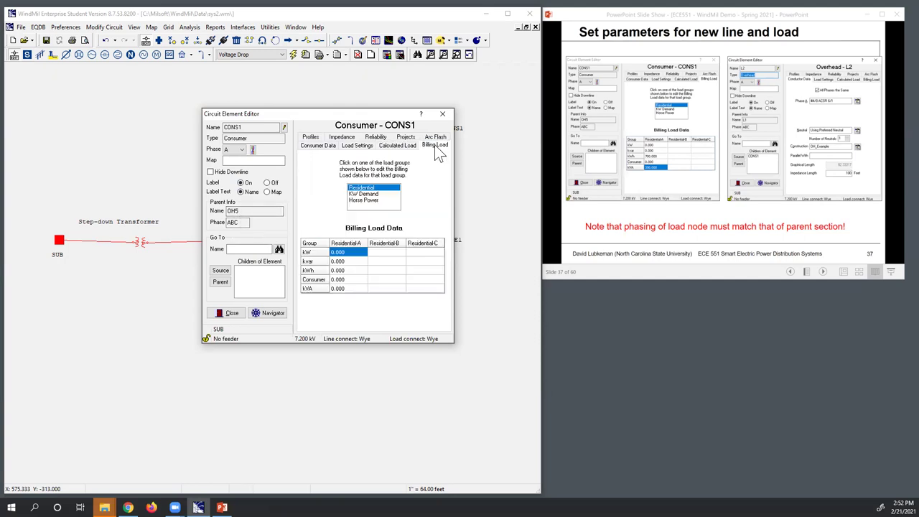
{"action": "left_click", "coordinate": [351, 271]}
{"action": "type", "text": "700"}
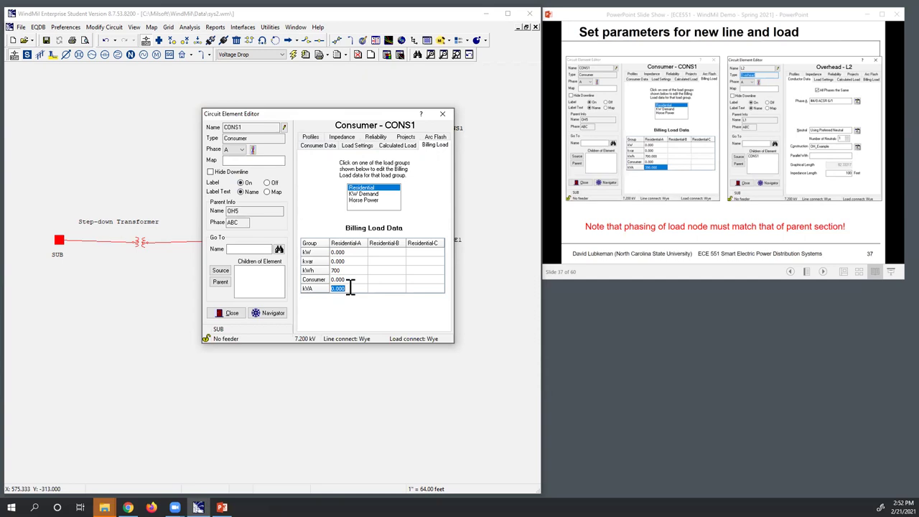
{"action": "type", "text": "350"}
{"action": "left_click", "coordinate": [384, 288]}
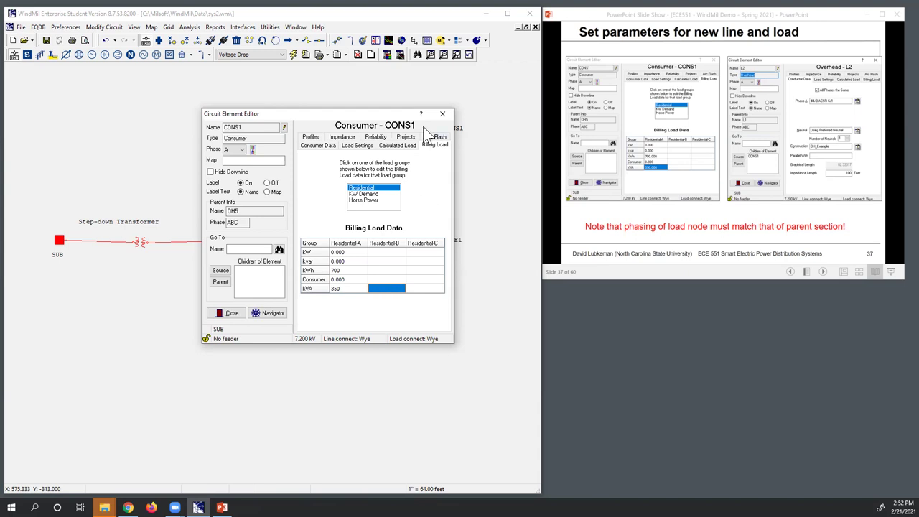
{"action": "left_click", "coordinate": [406, 146]}
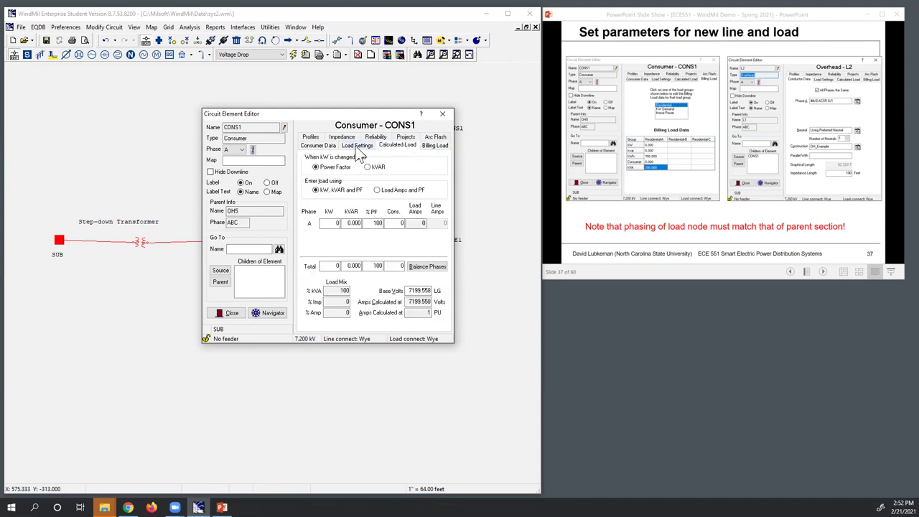
{"action": "left_click", "coordinate": [439, 147]}
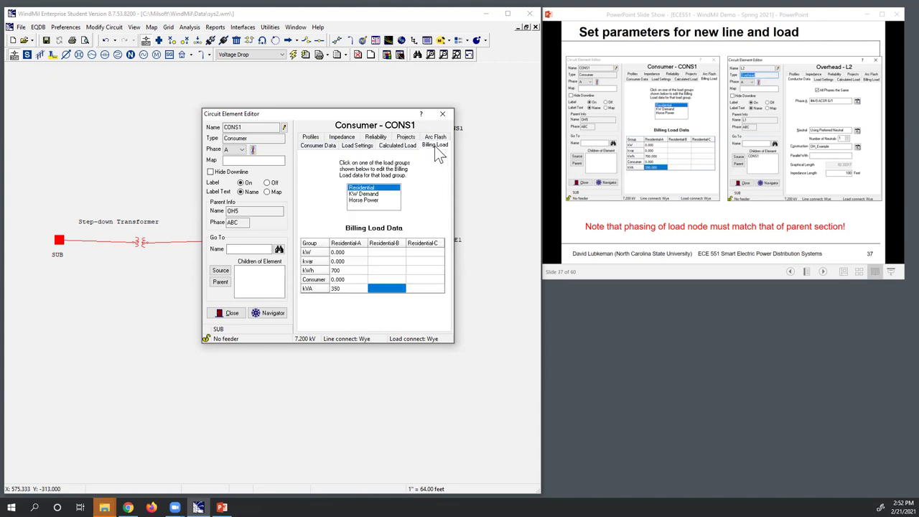
{"action": "left_click", "coordinate": [235, 316]}
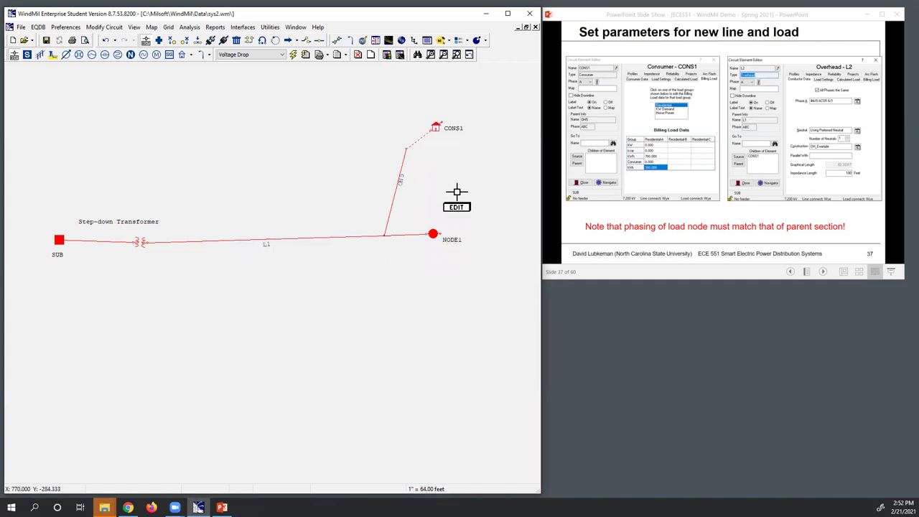
- Rename line OH5 to L2, make it phase A only, and label it with its name
{"action": "left_click", "coordinate": [396, 188]}
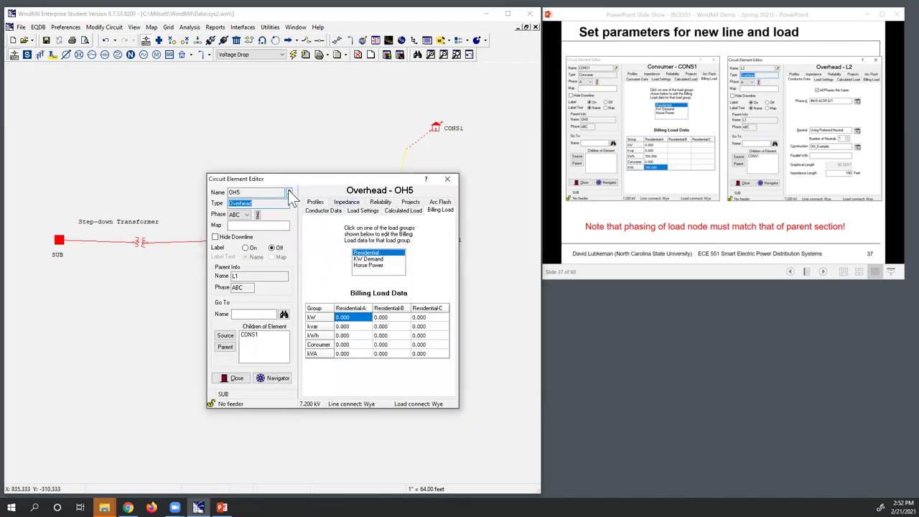
{"action": "left_click", "coordinate": [289, 191]}
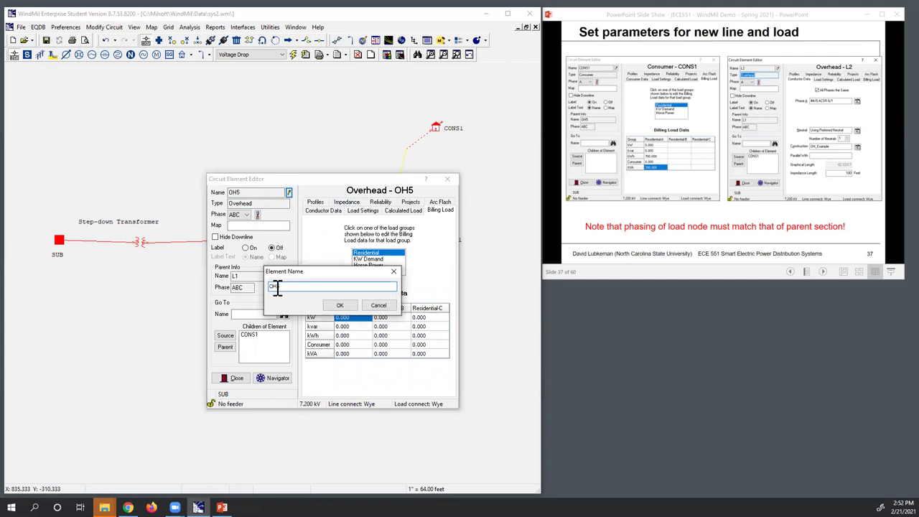
{"action": "type", "text": "L2"}
{"action": "left_click", "coordinate": [340, 305]}
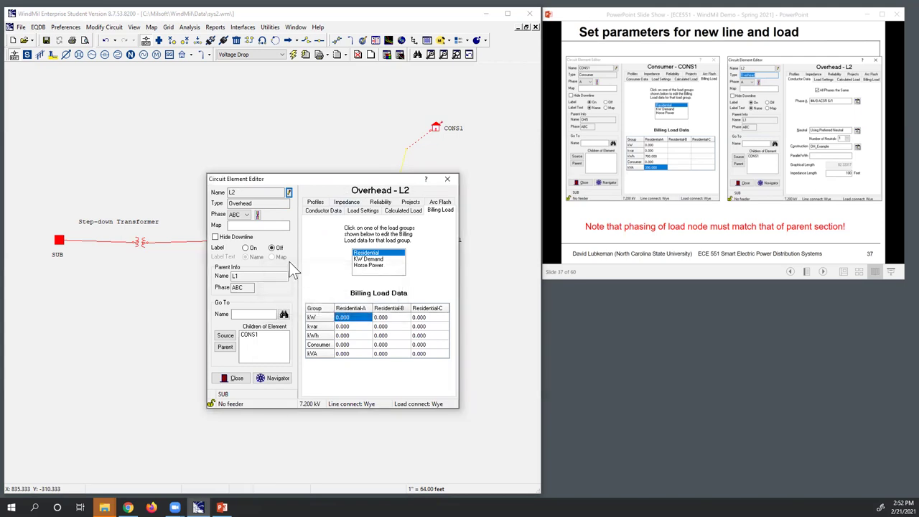
{"action": "left_click", "coordinate": [247, 215]}
{"action": "left_click", "coordinate": [233, 223]}
{"action": "left_click", "coordinate": [246, 249]}
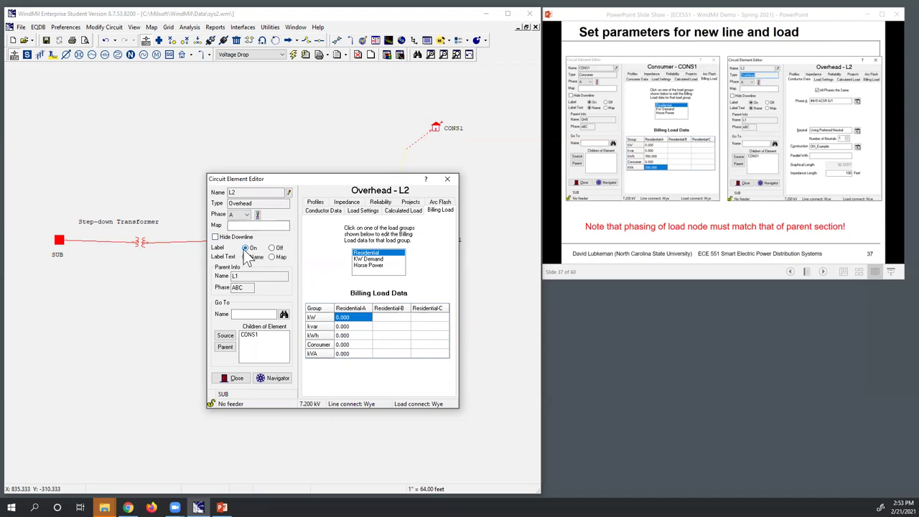
{"action": "left_click", "coordinate": [246, 257]}
- Confirm #4/0 ACSR 6/1 as L2's phase A conductor and close its editor
{"action": "left_click", "coordinate": [336, 209]}
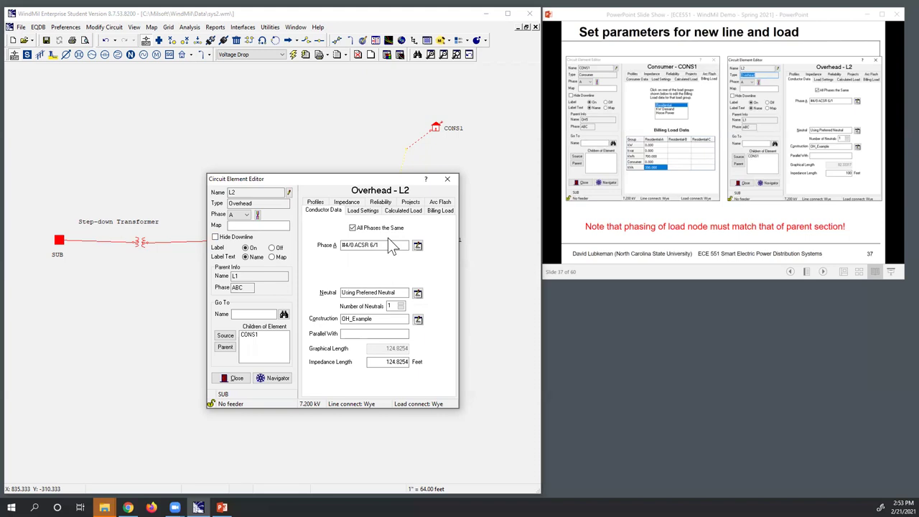
{"action": "left_click", "coordinate": [767, 221]}
{"action": "left_click", "coordinate": [767, 221]}
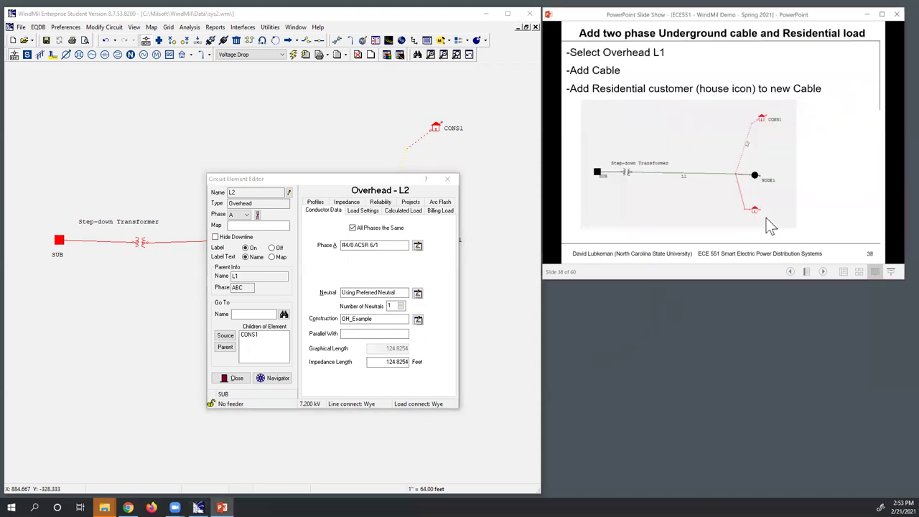
{"action": "scroll", "coordinate": [766, 219], "scroll_direction": "up", "scroll_amount": 1}
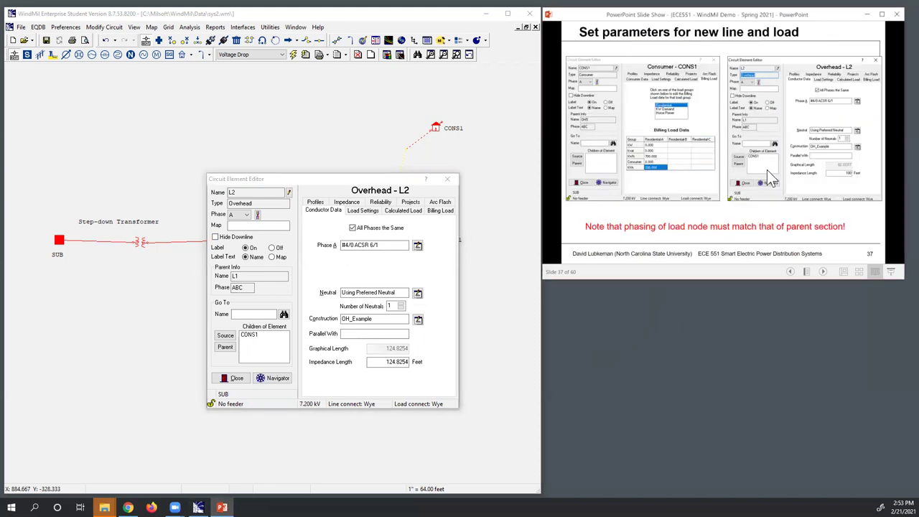
{"action": "left_click", "coordinate": [418, 247]}
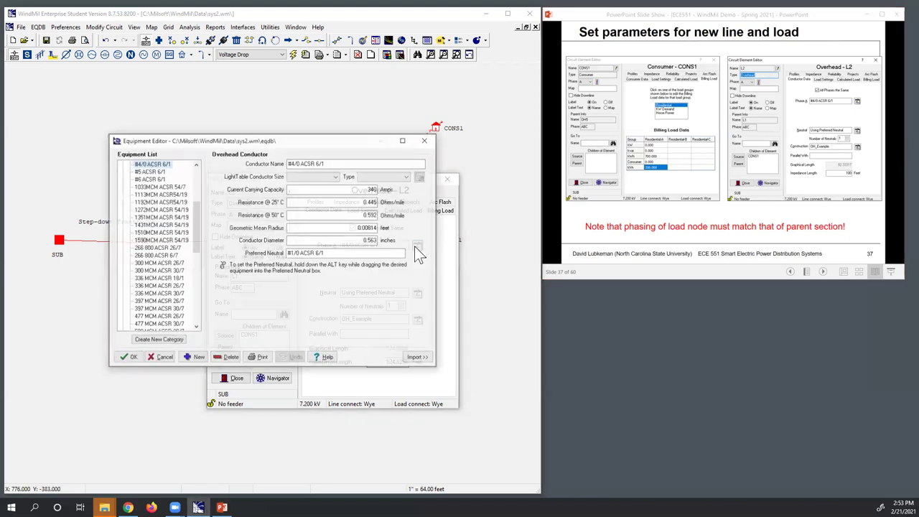
{"action": "scroll", "coordinate": [154, 211], "scroll_direction": "up", "scroll_amount": 3}
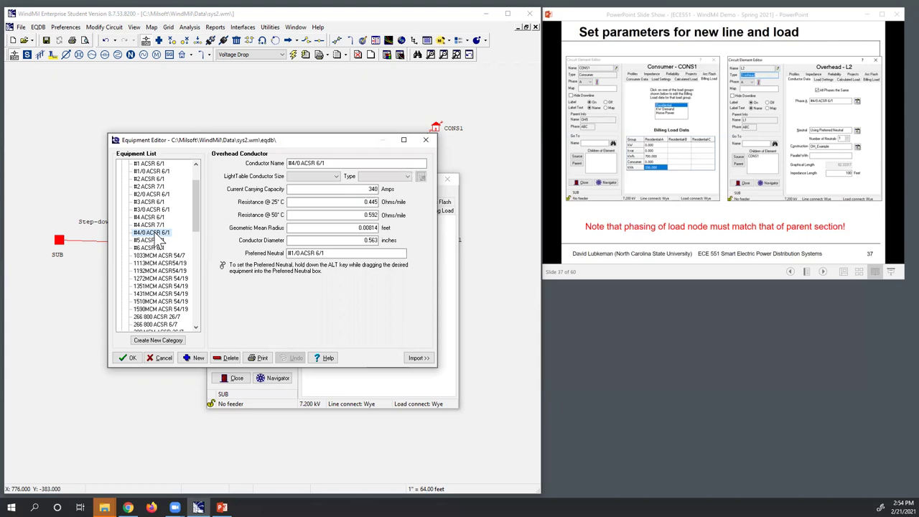
{"action": "left_click", "coordinate": [129, 358]}
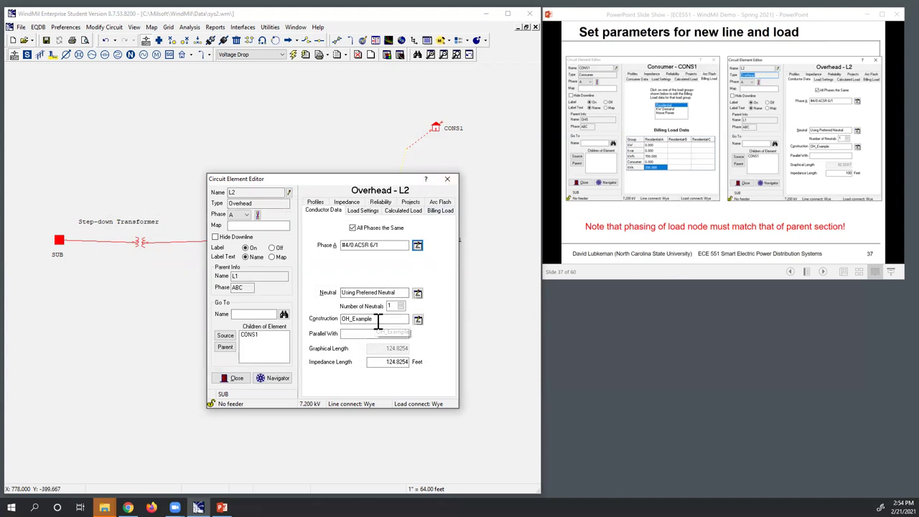
{"action": "left_click", "coordinate": [448, 181]}
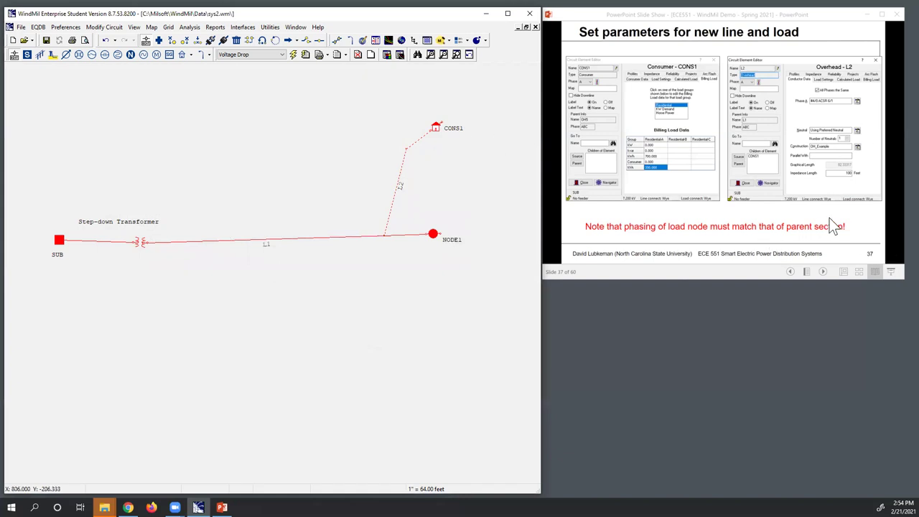
- Add underground cable UG7 branching down from L1 at the L2 junction, about 101.935 feet long
{"action": "left_click", "coordinate": [733, 206]}
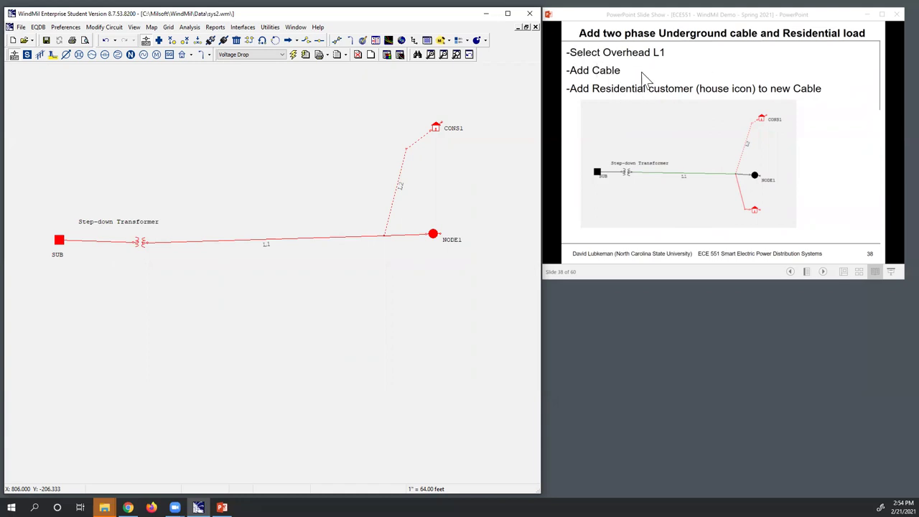
{"action": "left_click", "coordinate": [268, 241]}
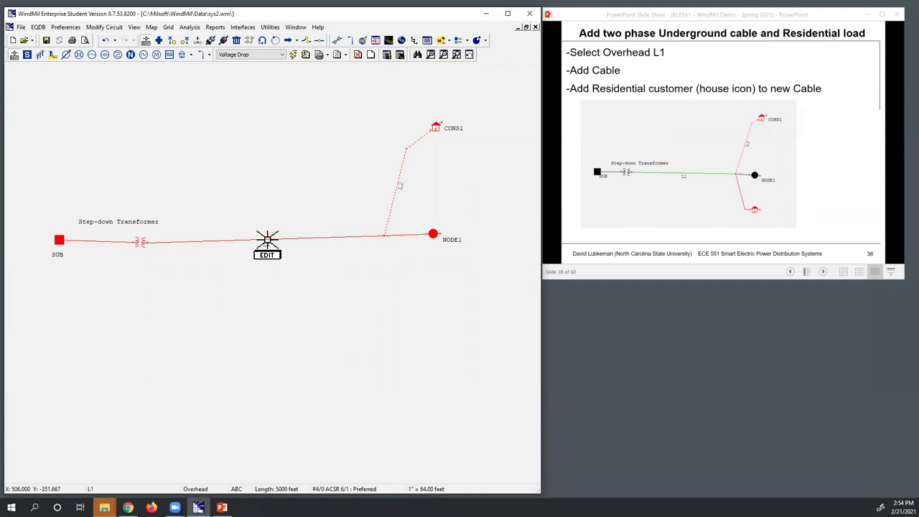
{"action": "left_click", "coordinate": [51, 57]}
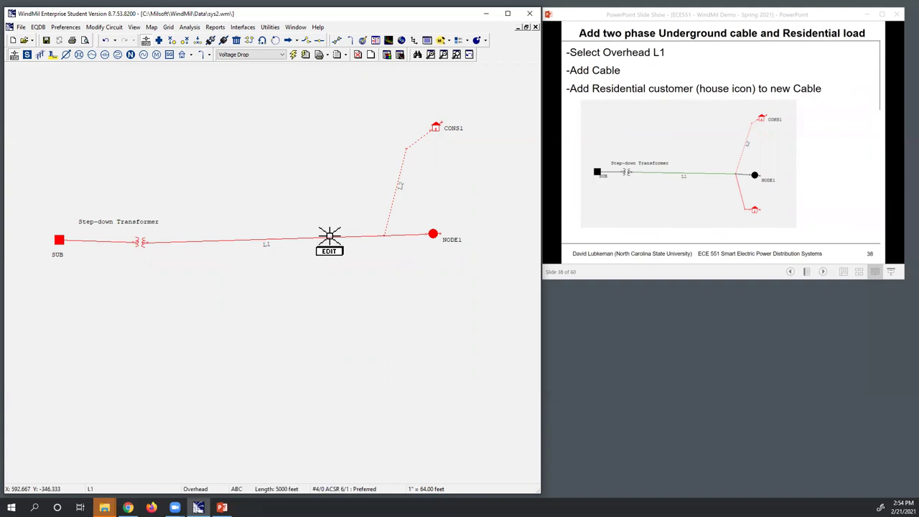
{"action": "left_click", "coordinate": [327, 237]}
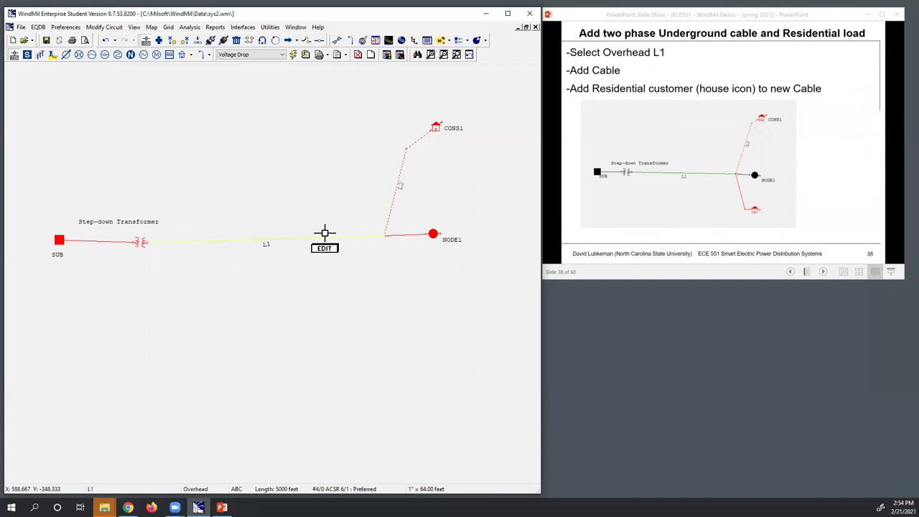
{"action": "left_click", "coordinate": [52, 58]}
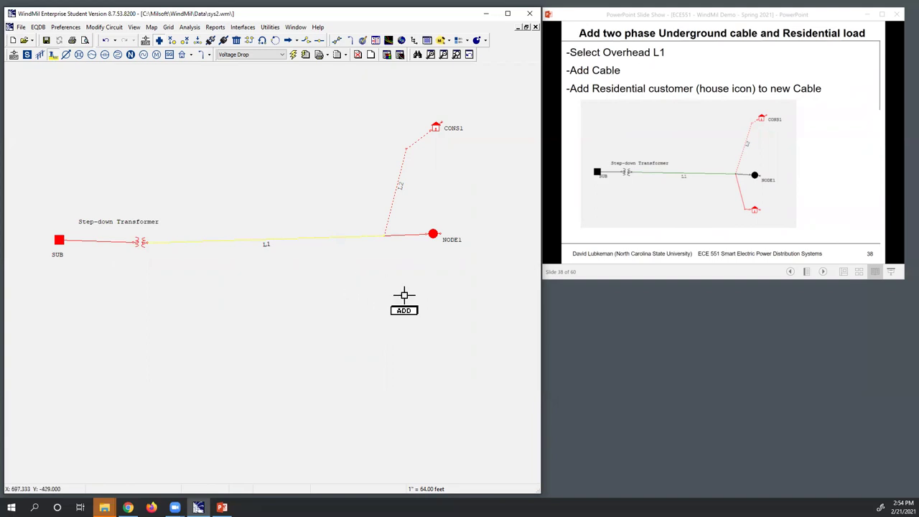
{"action": "left_click", "coordinate": [407, 306]}
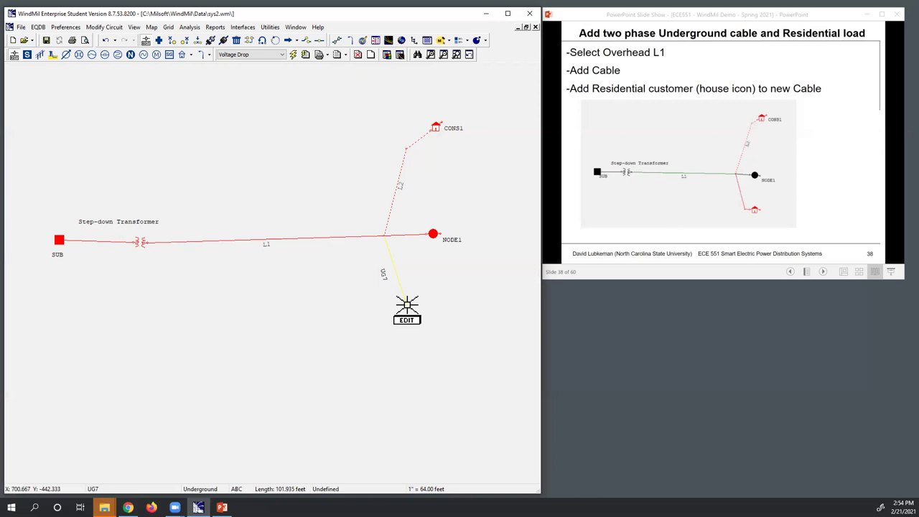
- Attach residential consumer CONS8 at the end of cable UG7
{"action": "left_click", "coordinate": [183, 56]}
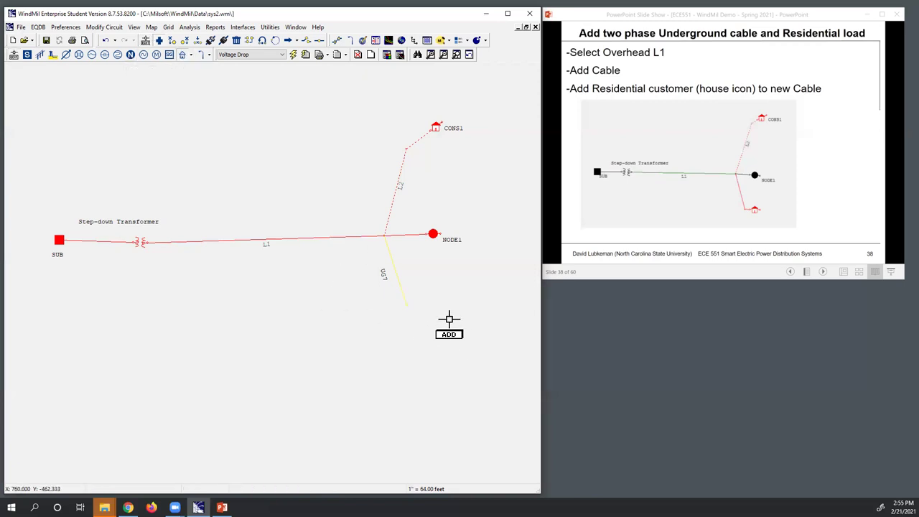
{"action": "left_click", "coordinate": [443, 316]}
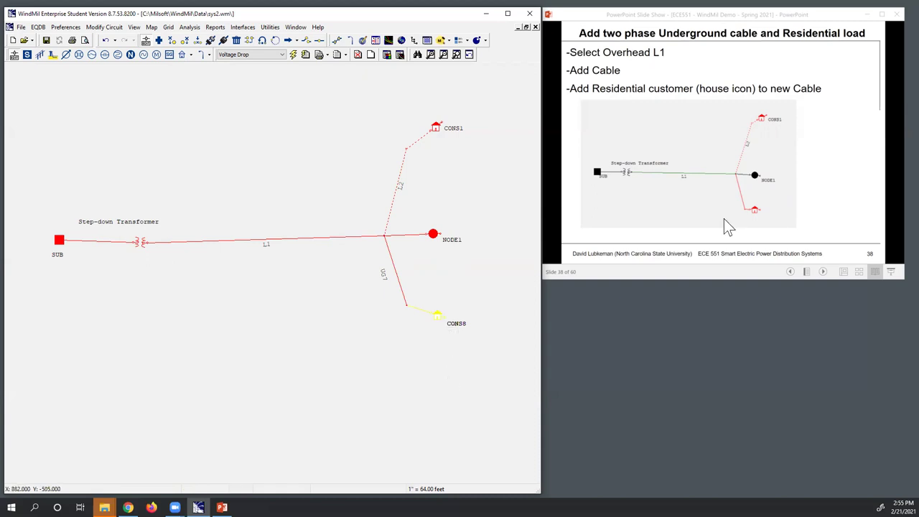
{"action": "left_click", "coordinate": [689, 183]}
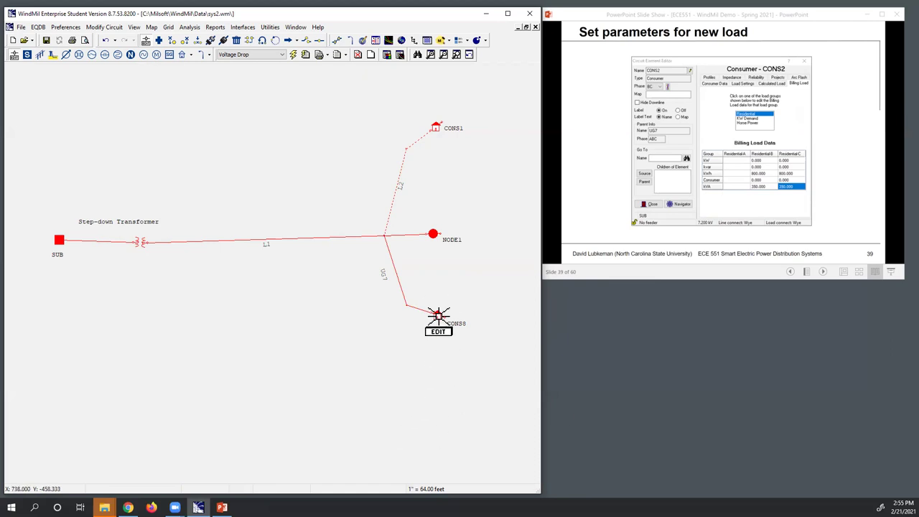
- Set CONS8 to phases BC with 800 kWh and 350 kVA for Residential-B and Residential-C
{"action": "left_click", "coordinate": [436, 316]}
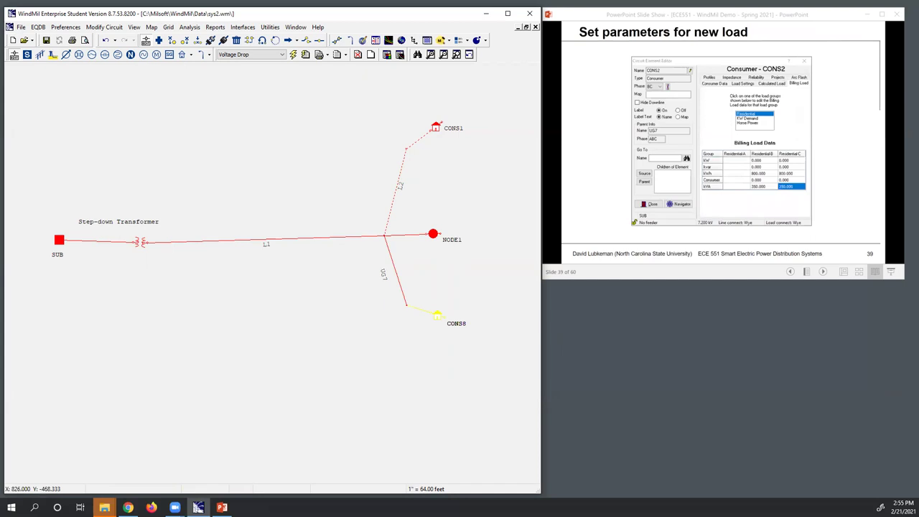
{"action": "double_click", "coordinate": [436, 316]}
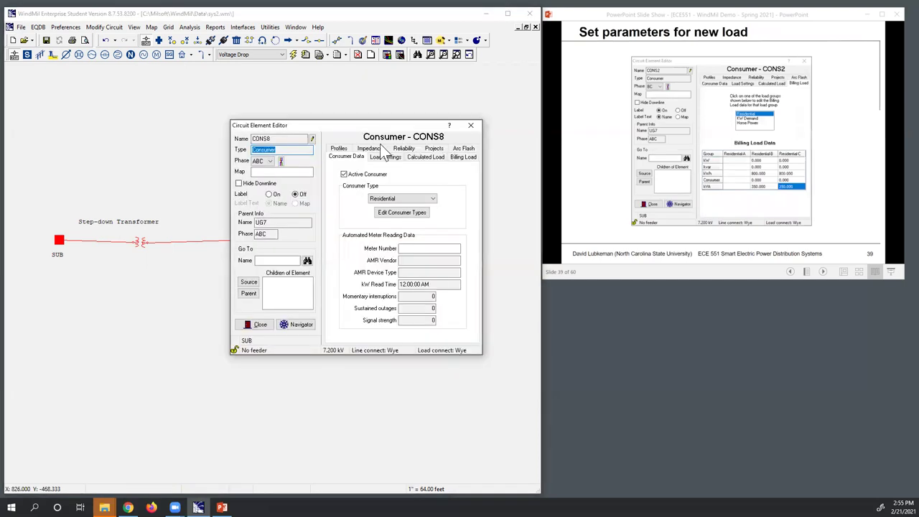
{"action": "left_click", "coordinate": [270, 161]}
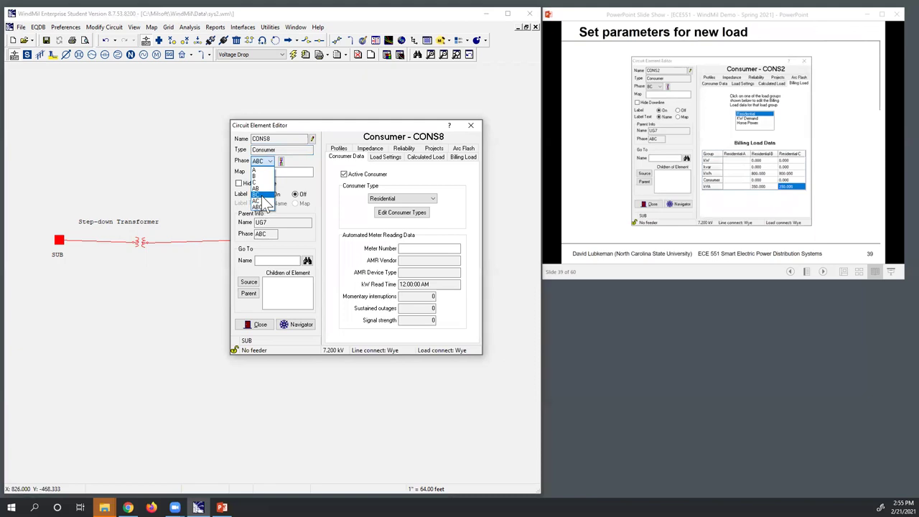
{"action": "left_click", "coordinate": [261, 194]}
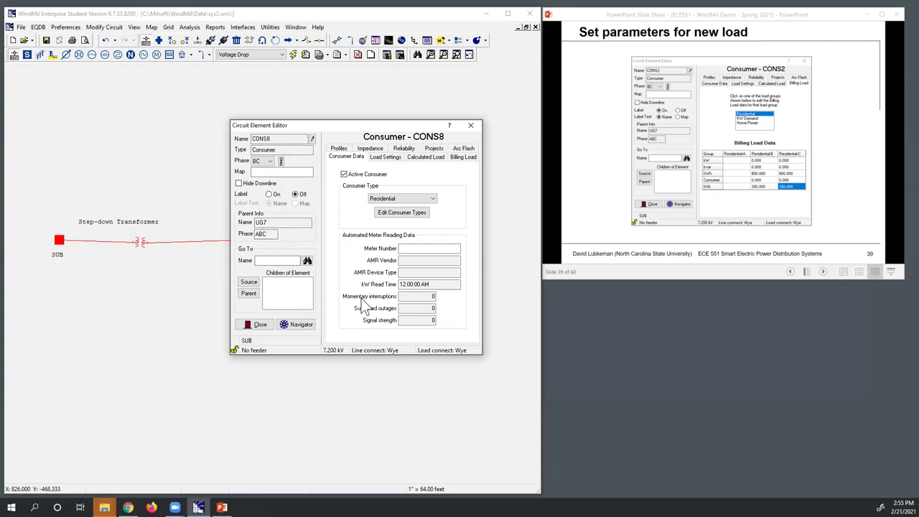
{"action": "left_click", "coordinate": [464, 157]}
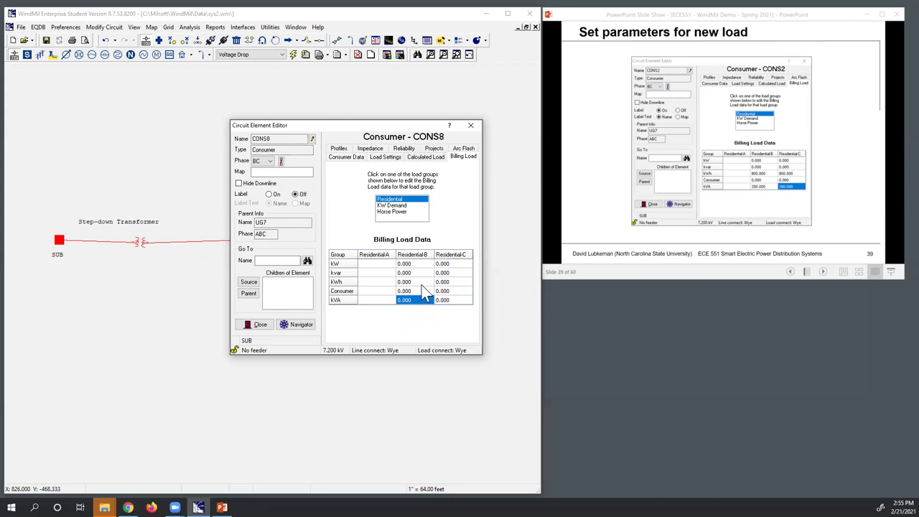
{"action": "type", "text": "800"}
{"action": "type", "text": "800"}
{"action": "type", "text": "356"}
{"action": "type", "text": "0"}
{"action": "type", "text": "35"}
{"action": "type", "text": "0"}
{"action": "left_click", "coordinate": [460, 290]}
{"action": "left_click", "coordinate": [456, 299]}
{"action": "left_click", "coordinate": [848, 189]}
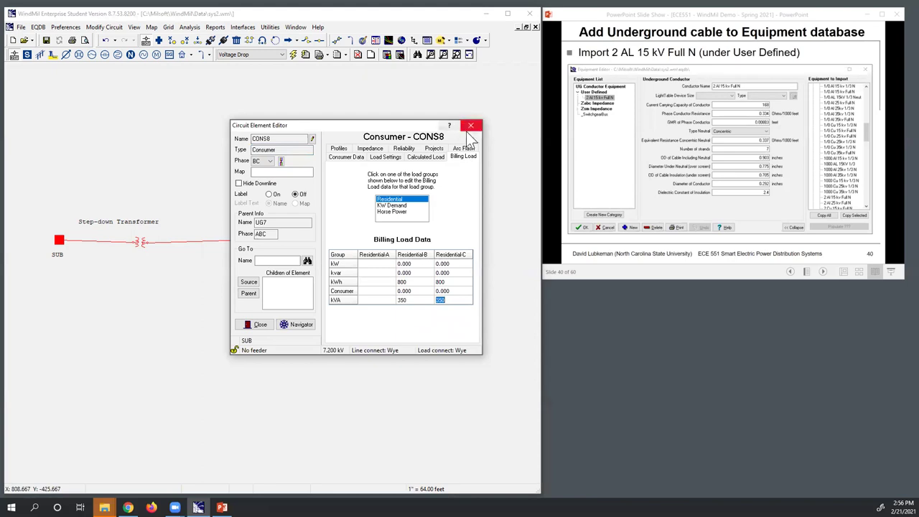
- Close CONS8's editor and browse the underground conductor equipment for UG7's Phase A
{"action": "left_click", "coordinate": [257, 324]}
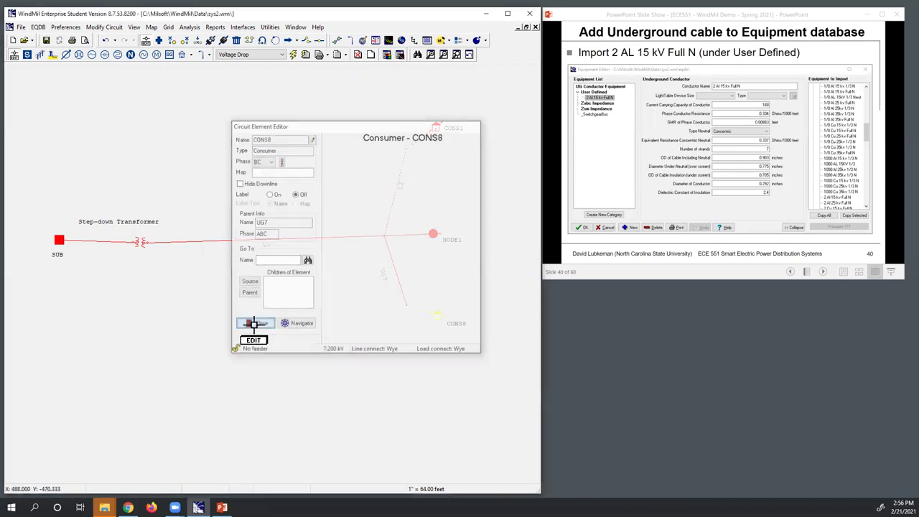
{"action": "left_click", "coordinate": [395, 272]}
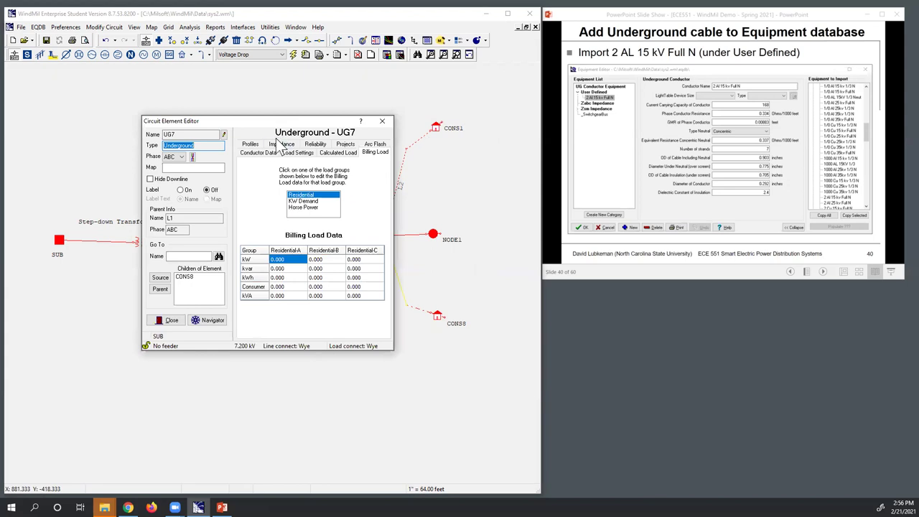
{"action": "left_click", "coordinate": [271, 152]}
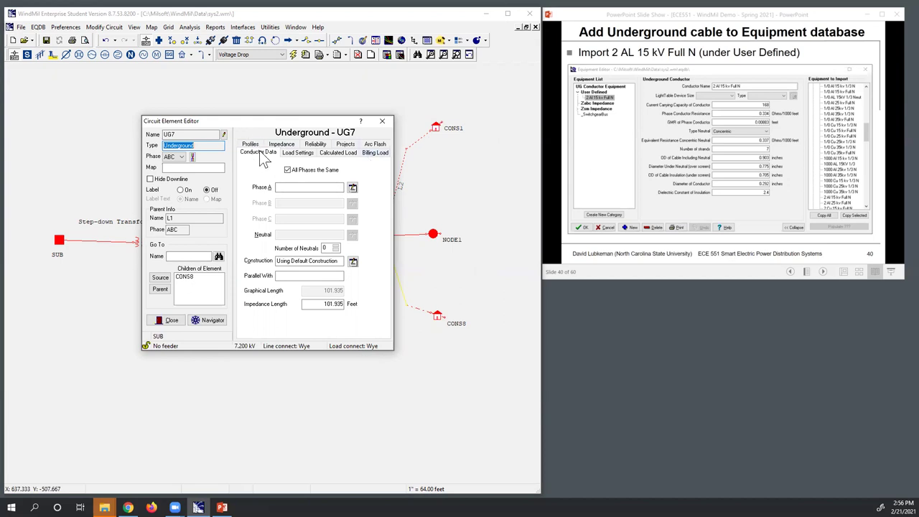
{"action": "left_click", "coordinate": [352, 190]}
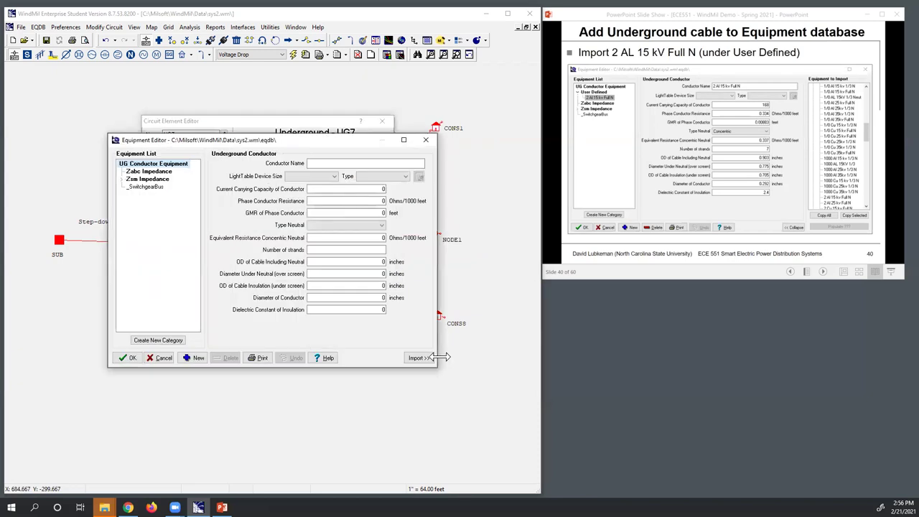
- Choose SampleEqdb's eqdb as the database to import equipment from
{"action": "left_click", "coordinate": [416, 359]}
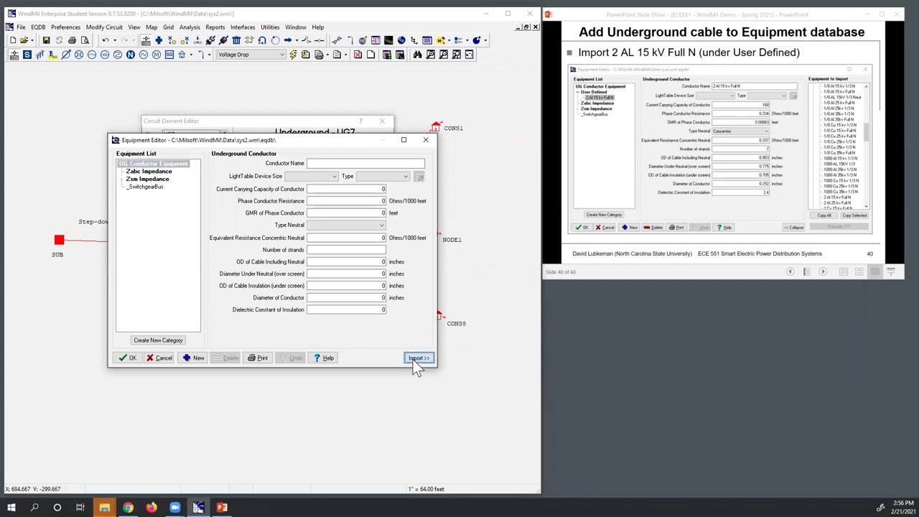
{"action": "scroll", "coordinate": [293, 296], "scroll_direction": "down", "scroll_amount": 2}
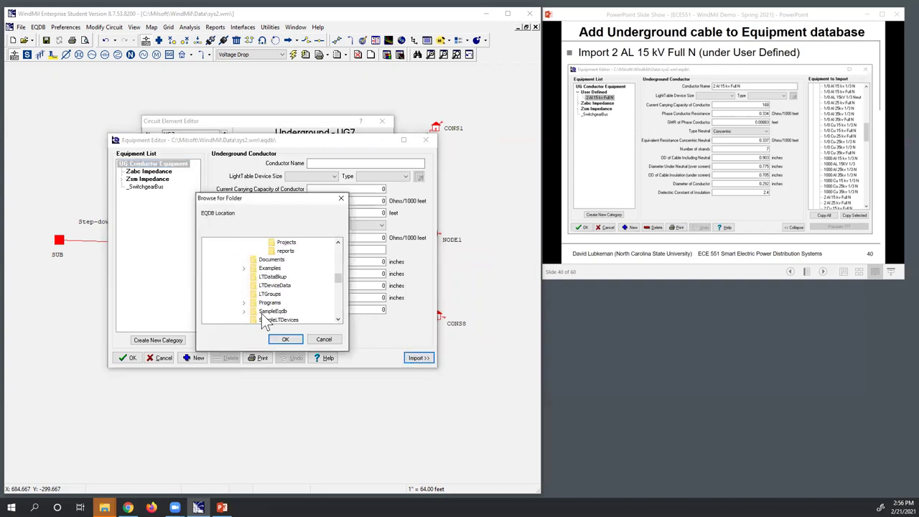
{"action": "double_click", "coordinate": [277, 312]}
{"action": "left_click", "coordinate": [274, 302]}
{"action": "left_click", "coordinate": [285, 339]}
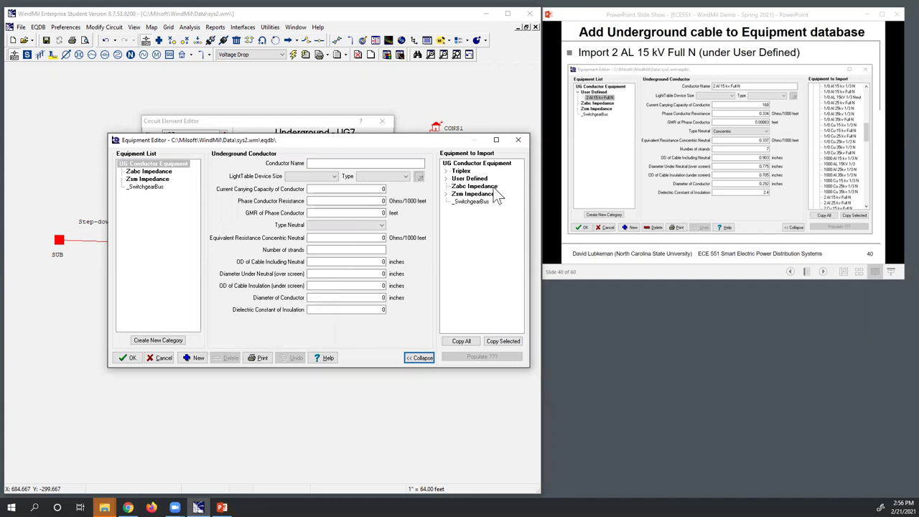
- Copy the 2 Al 15 kv Full N cable from User Defined into this database
{"action": "left_click", "coordinate": [467, 179]}
{"action": "double_click", "coordinate": [467, 179]}
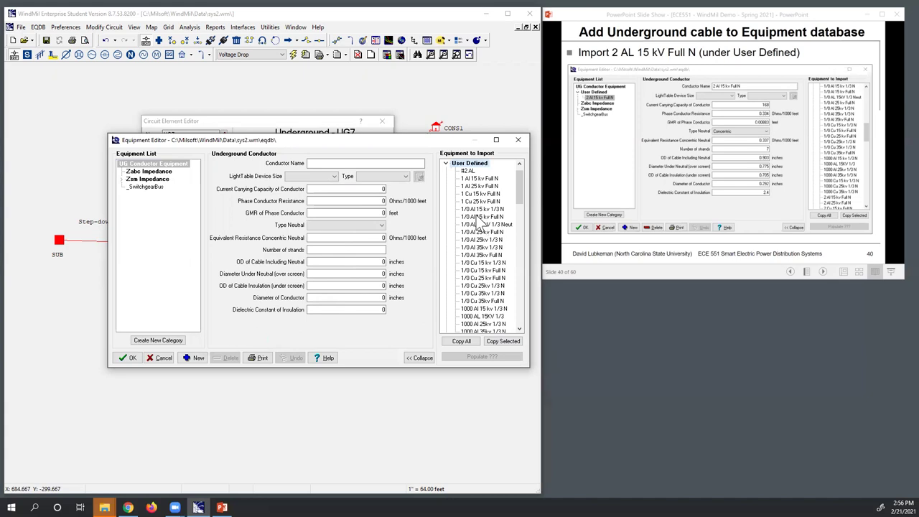
{"action": "scroll", "coordinate": [477, 268], "scroll_direction": "down", "scroll_amount": 1}
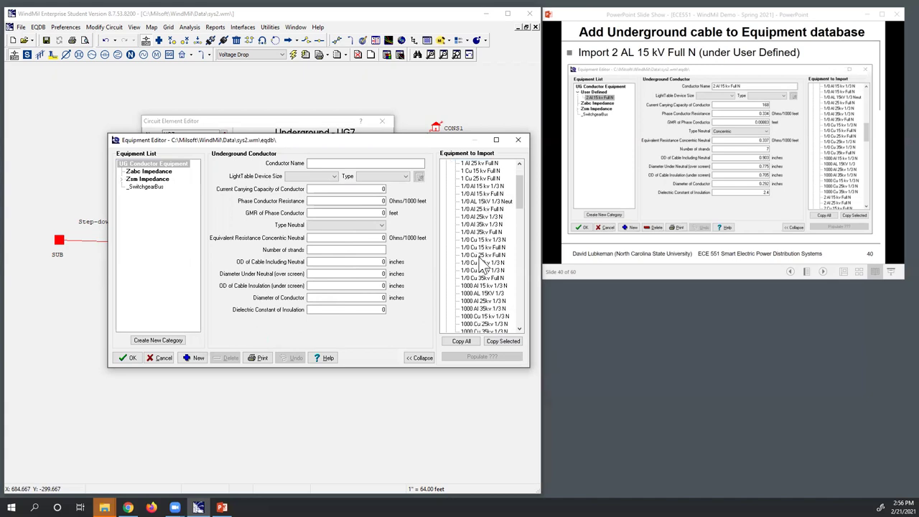
{"action": "scroll", "coordinate": [484, 263], "scroll_direction": "up", "scroll_amount": 2}
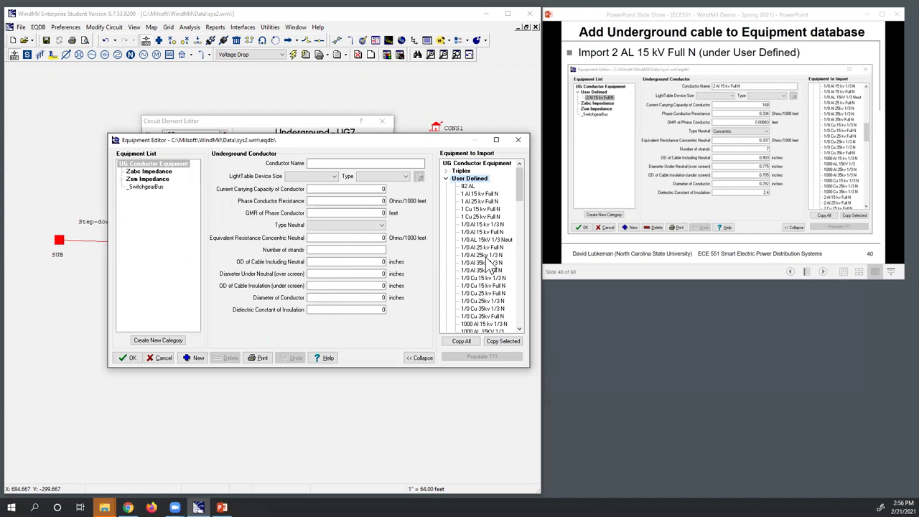
{"action": "scroll", "coordinate": [492, 265], "scroll_direction": "down", "scroll_amount": 4}
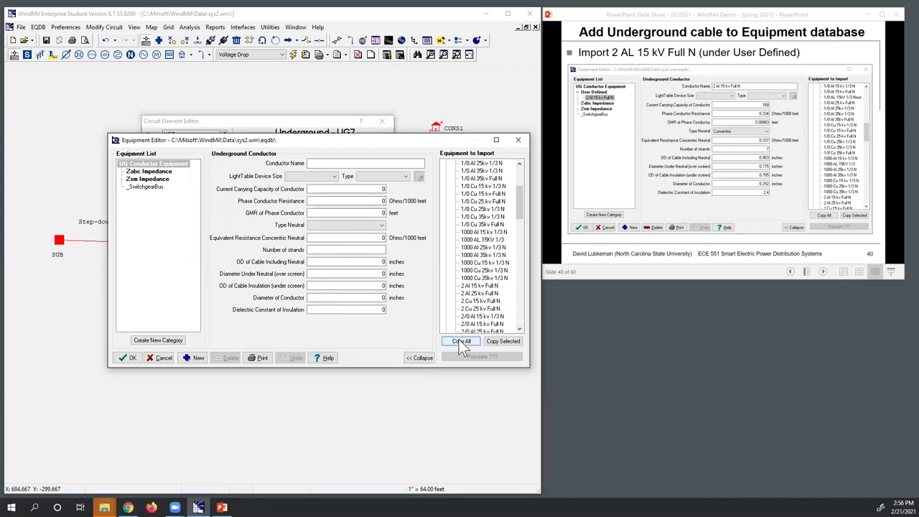
{"action": "left_click", "coordinate": [481, 286]}
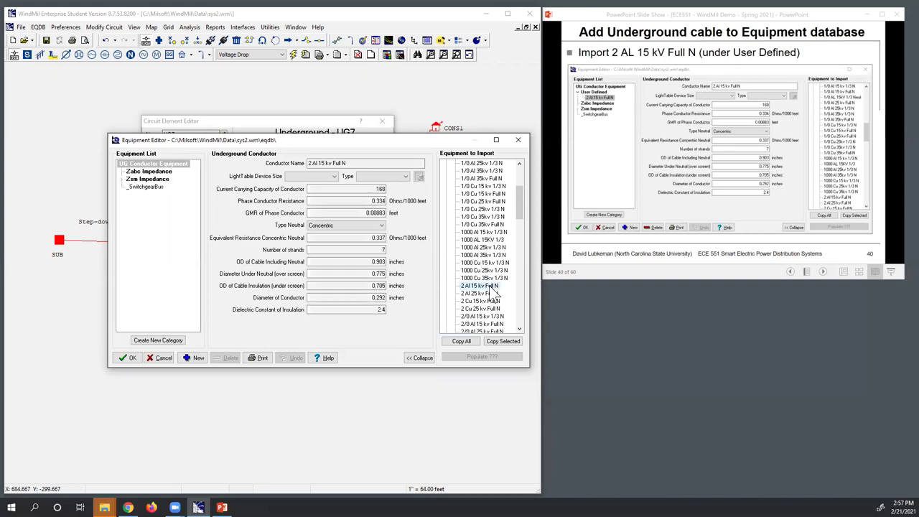
{"action": "left_click", "coordinate": [505, 342]}
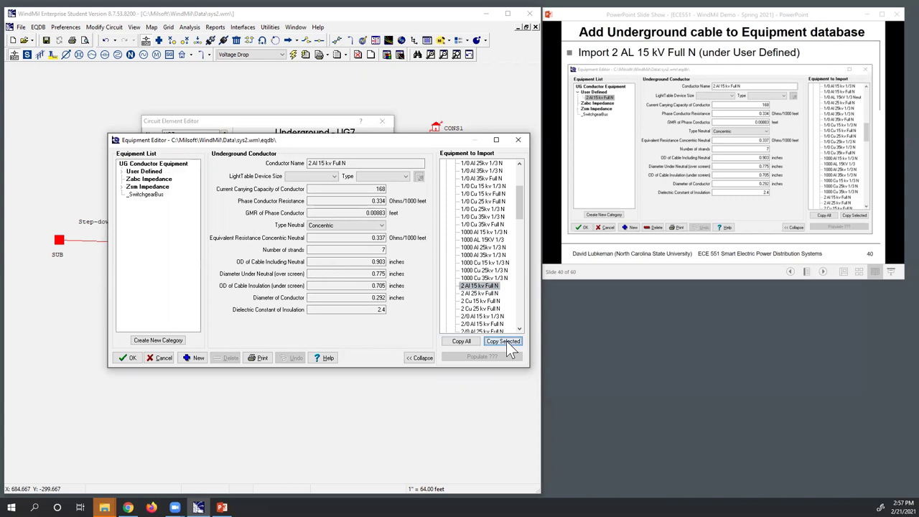
{"action": "left_click", "coordinate": [145, 172]}
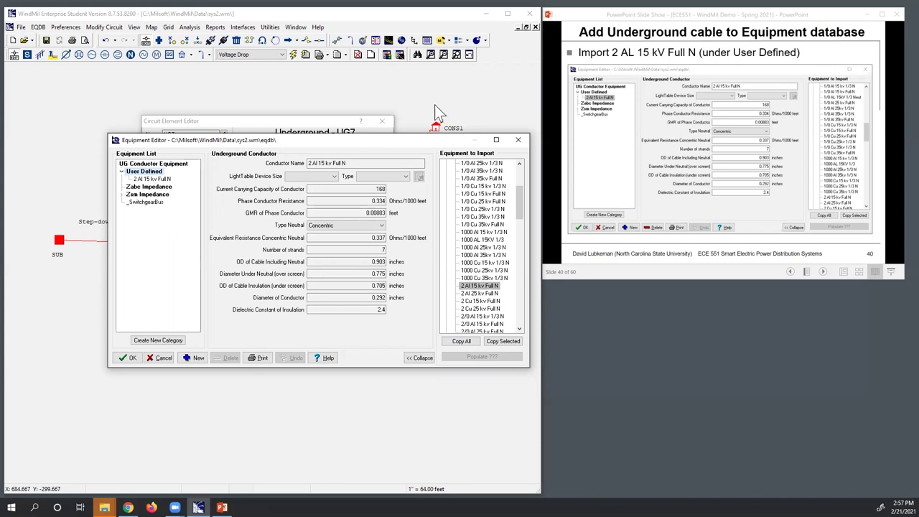
- Accept 2 Al 15 kv Full N as UG7's Phase A cable
{"action": "left_click", "coordinate": [618, 169]}
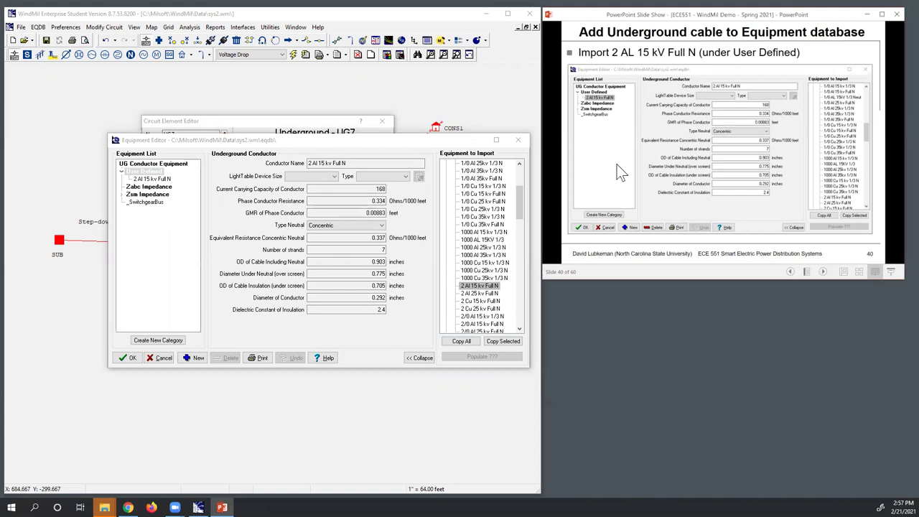
{"action": "left_click", "coordinate": [622, 172]}
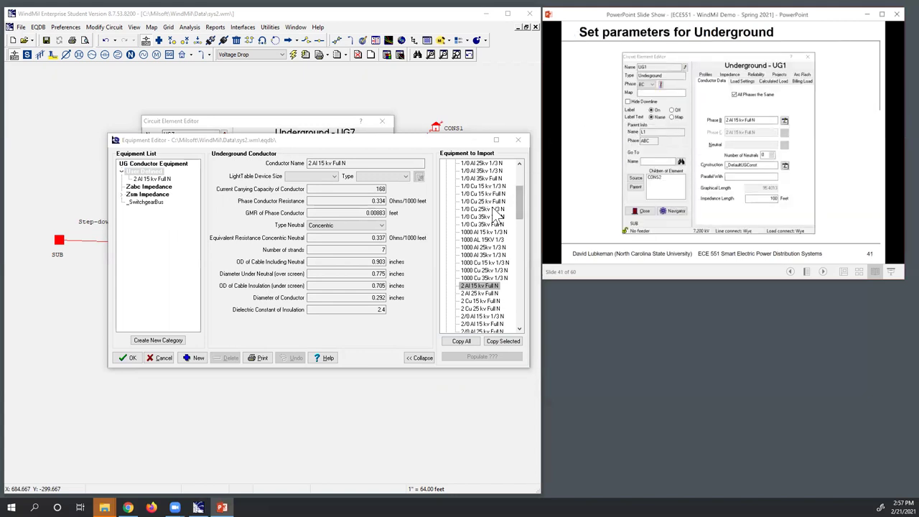
{"action": "left_click", "coordinate": [129, 358]}
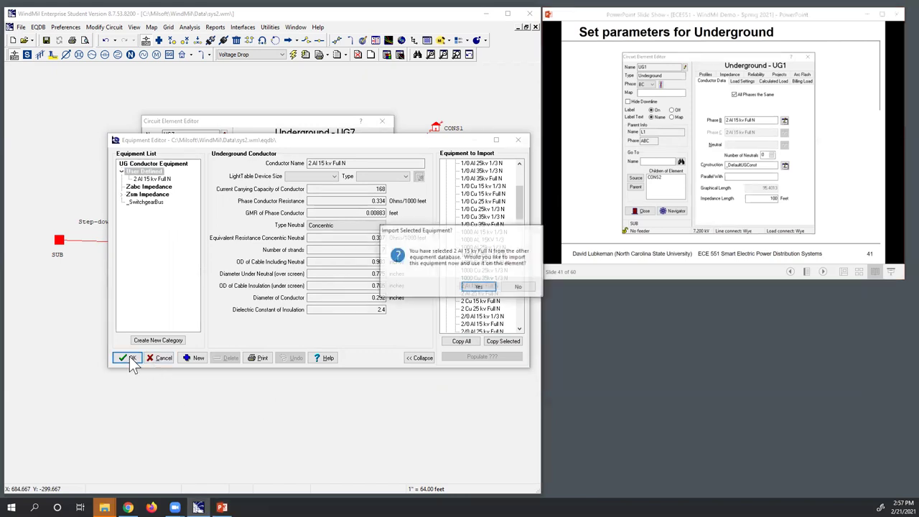
- Confirm the cable import, skip the duplicate rename, and give UG7 the _DefaultUGConst construction
{"action": "left_click", "coordinate": [480, 288]}
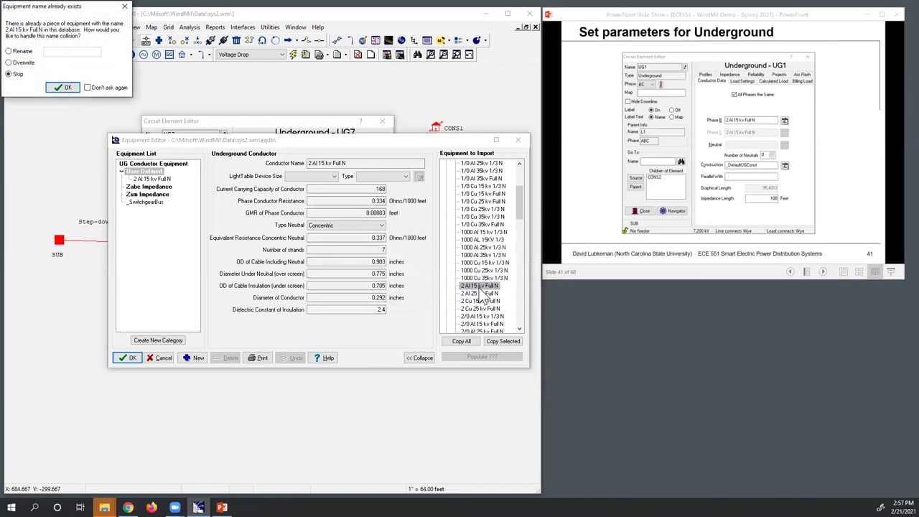
{"action": "left_click", "coordinate": [69, 88]}
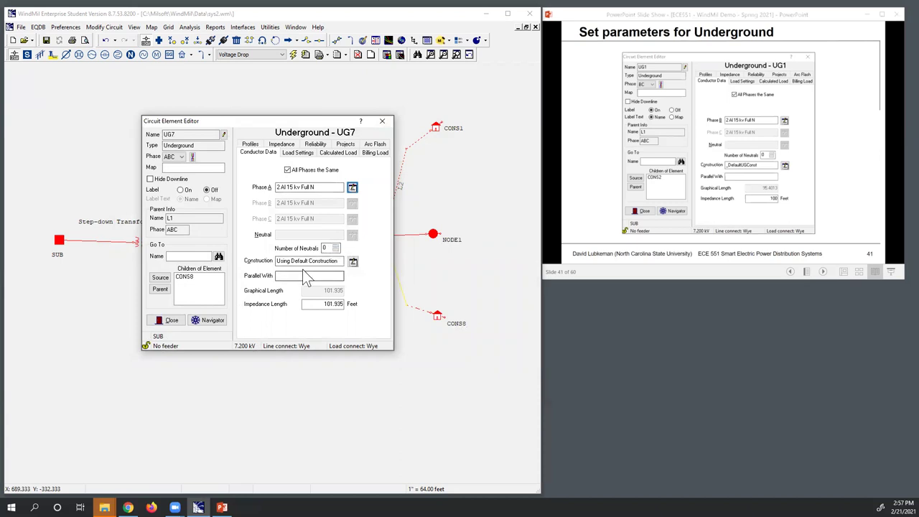
{"action": "left_click", "coordinate": [353, 262]}
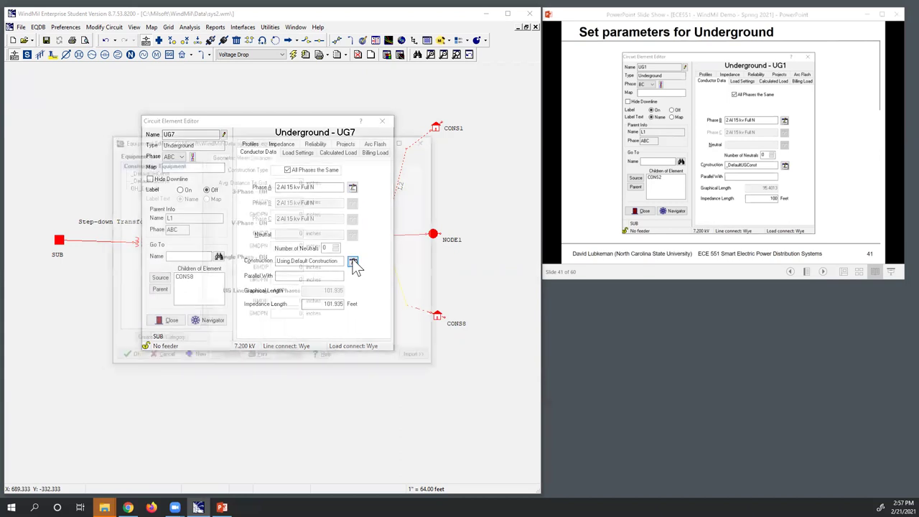
{"action": "left_click", "coordinate": [153, 179]}
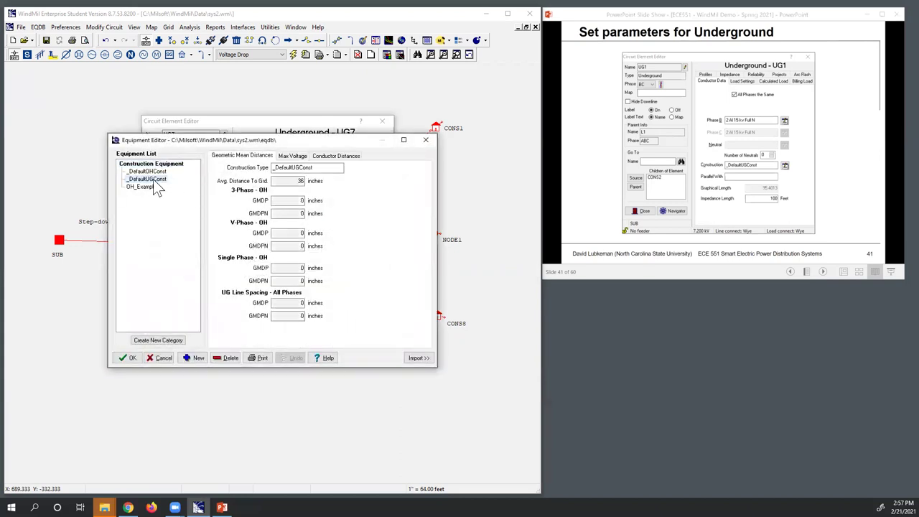
{"action": "left_click", "coordinate": [134, 358]}
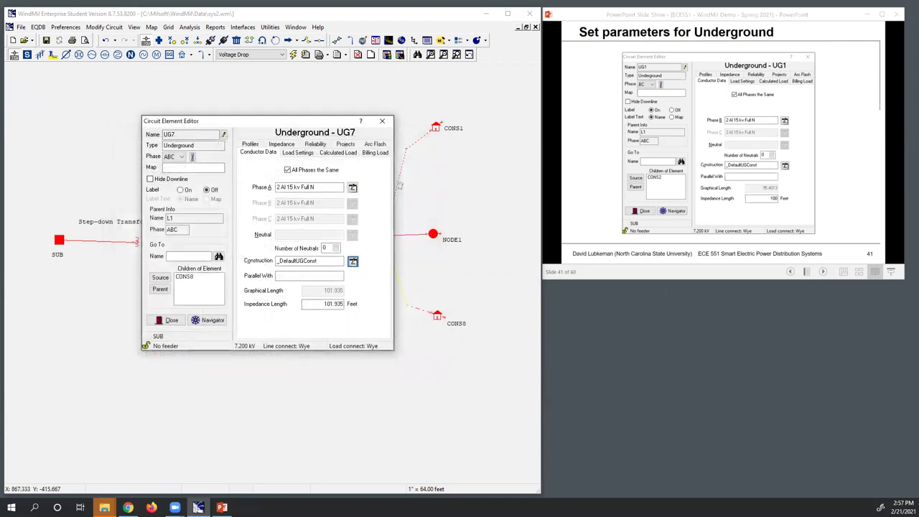
- Replace UG7's 101.935 impedance length with 100 feet and close its editor
{"action": "left_click", "coordinate": [317, 306]}
{"action": "left_click_drag", "start_coordinate": [316, 307], "coordinate": [352, 308]}
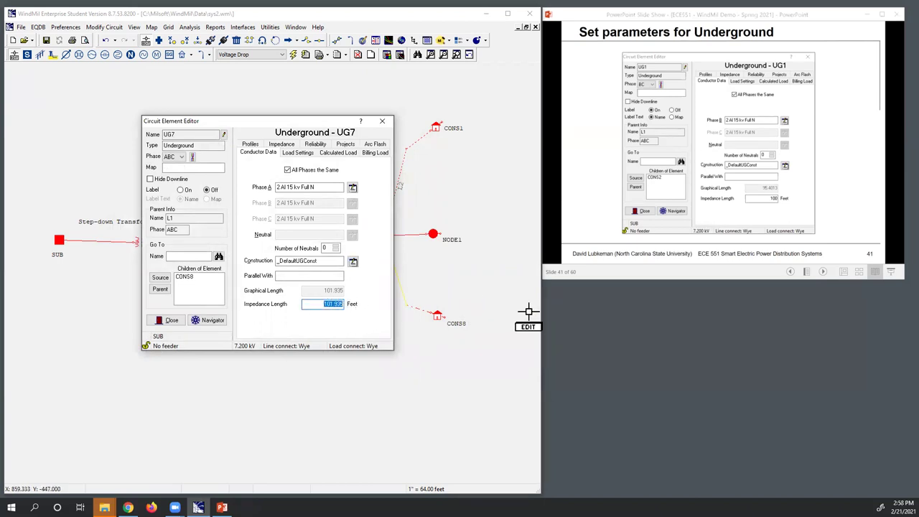
{"action": "type", "text": "100"}
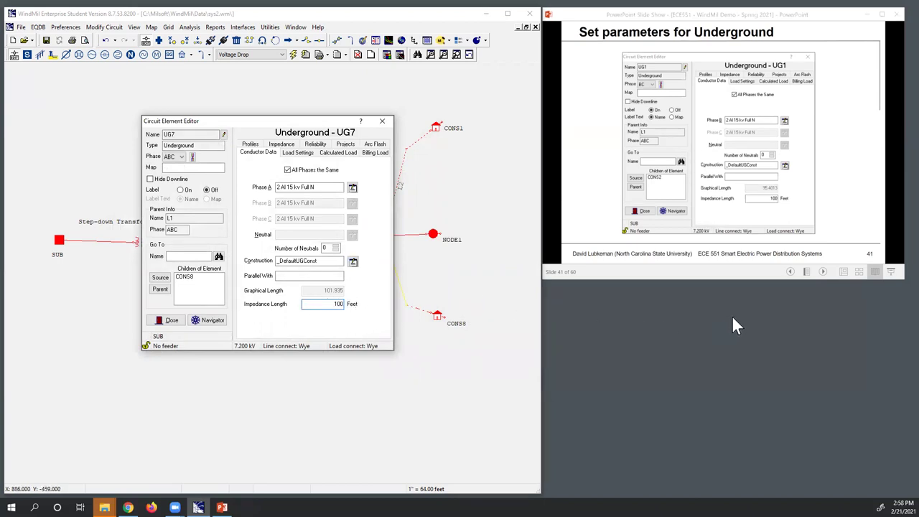
{"action": "left_click", "coordinate": [386, 123]}
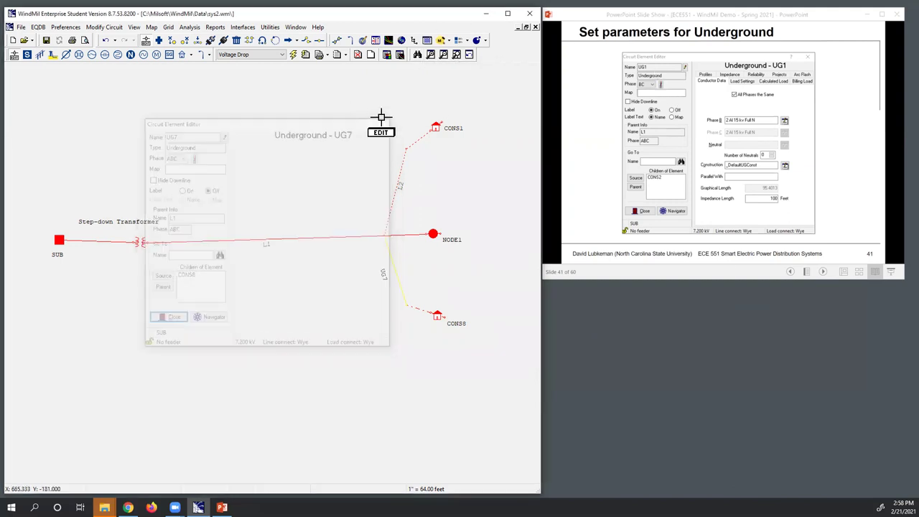
- Change overhead line L2's impedance length from 124.8254 to 100
{"action": "left_click", "coordinate": [402, 172]}
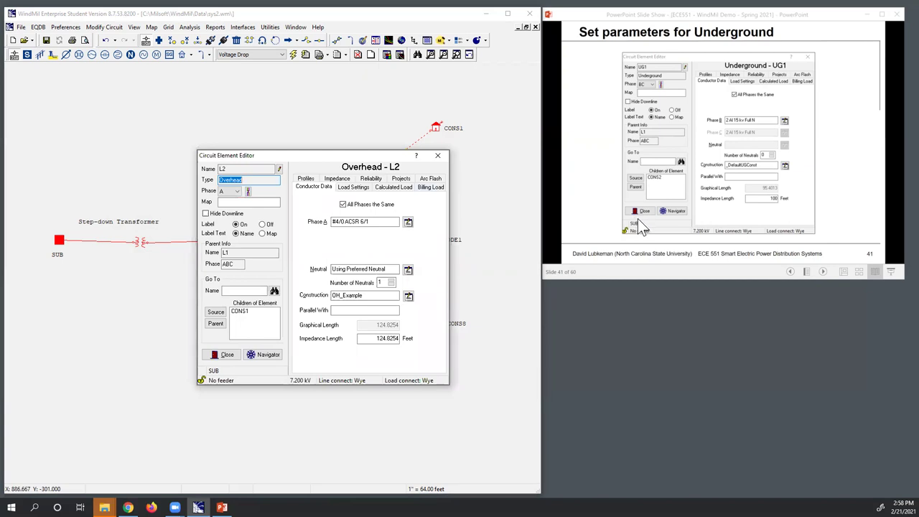
{"action": "left_click_drag", "start_coordinate": [369, 338], "coordinate": [415, 339]}
{"action": "type", "text": "100"}
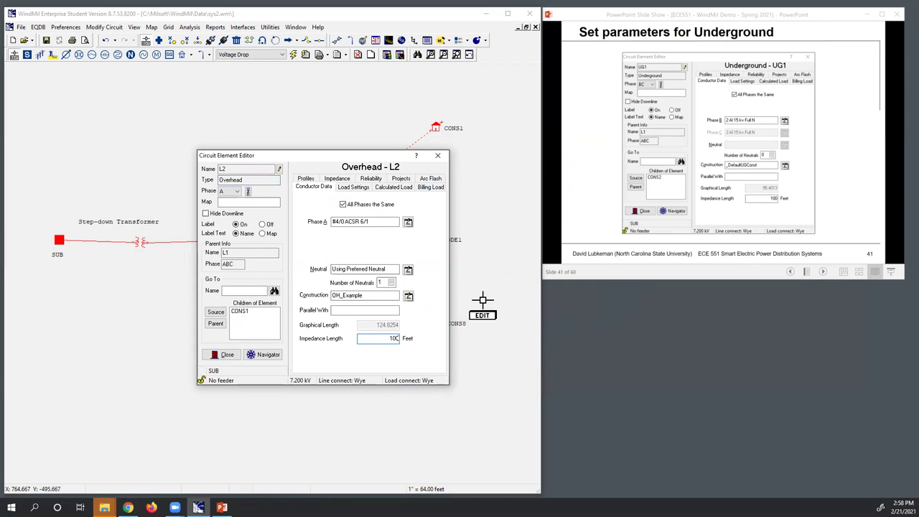